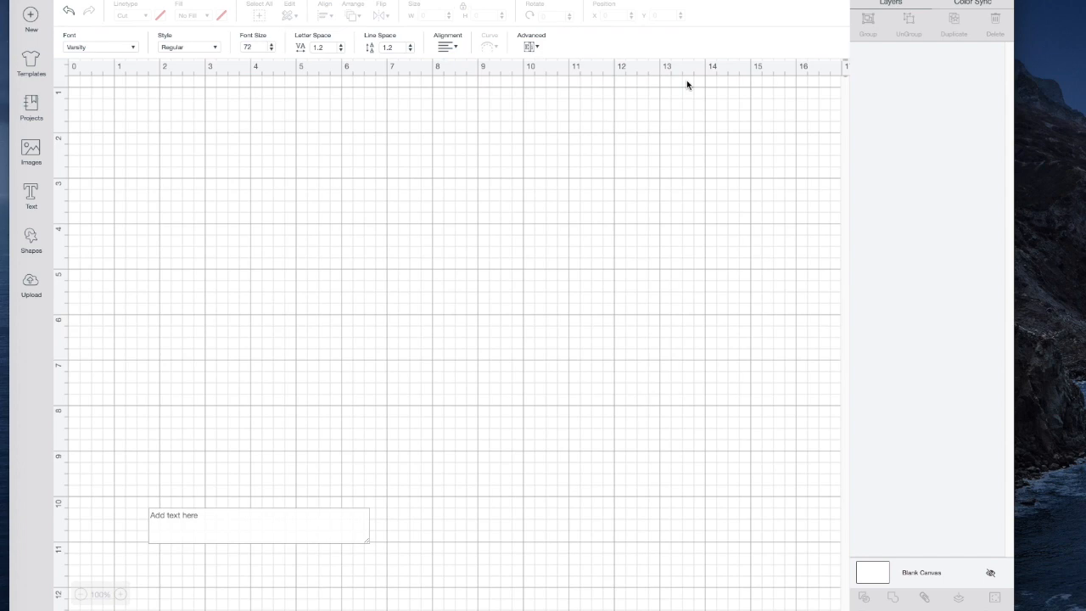
Enter the text BE KIND in the new text object and move it up the canvas to about Y 3.38 inches
click(203, 519)
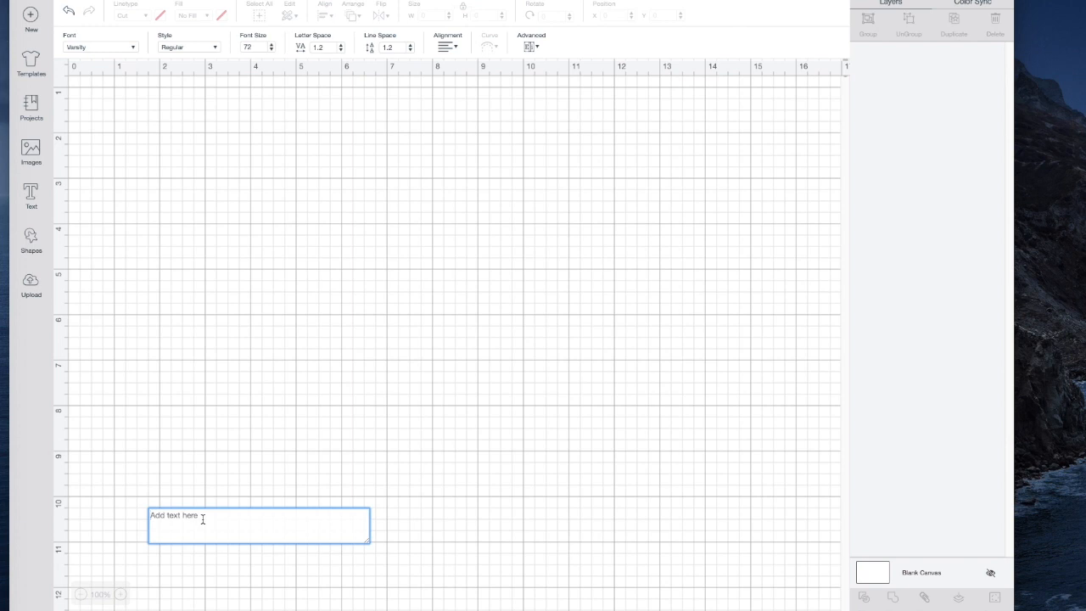
text(BE KIND)
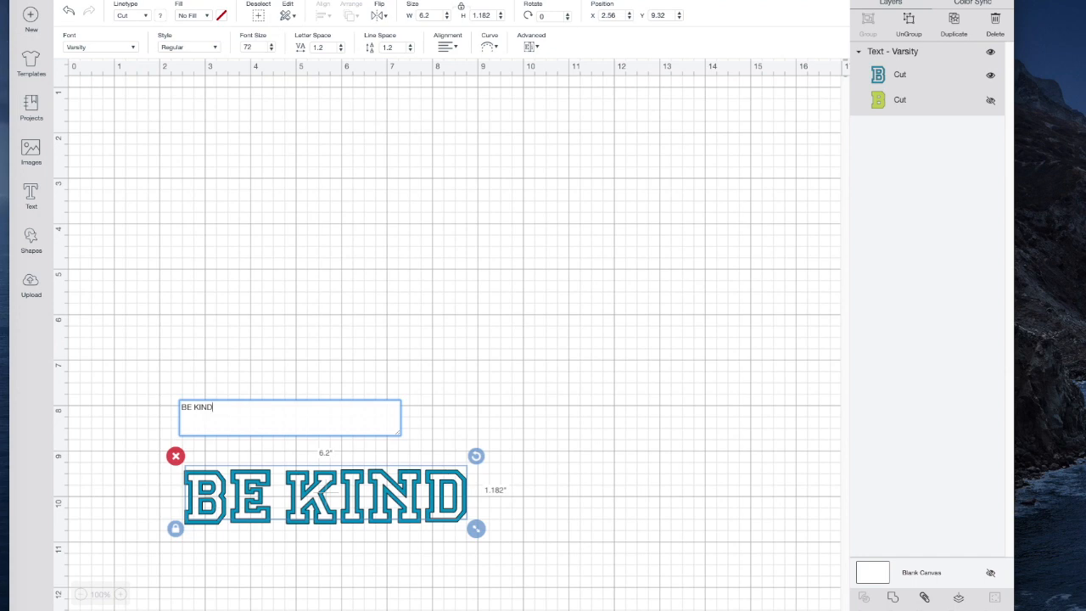
click(280, 550)
click(297, 499)
drag(296, 499, 298, 219)
double_click(298, 219)
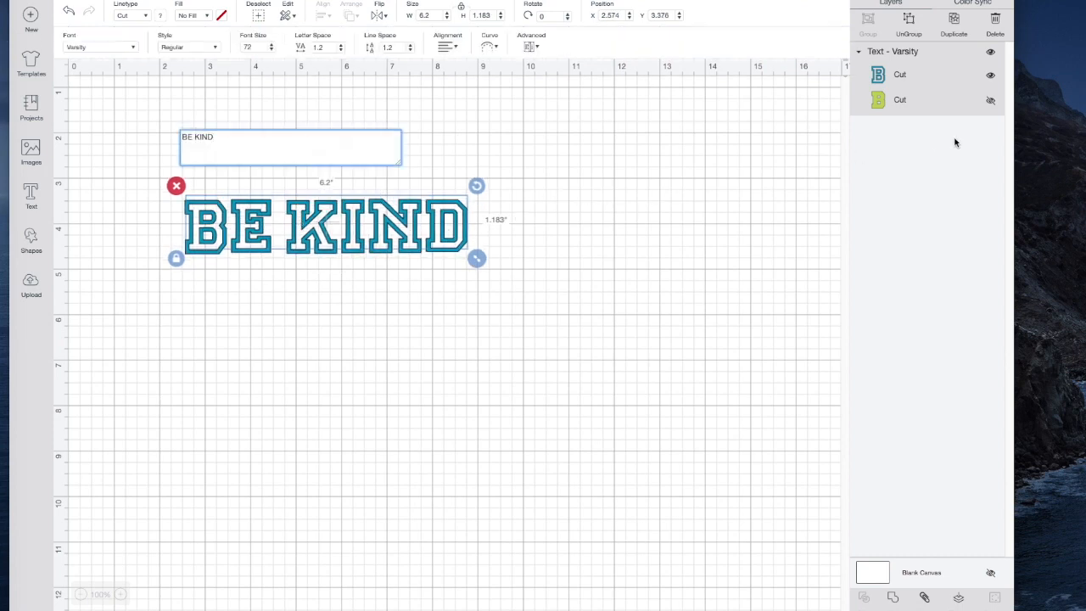
Unhide the green fill layer of BE KIND and enlarge the whole text to about 8.16 inches wide
click(991, 101)
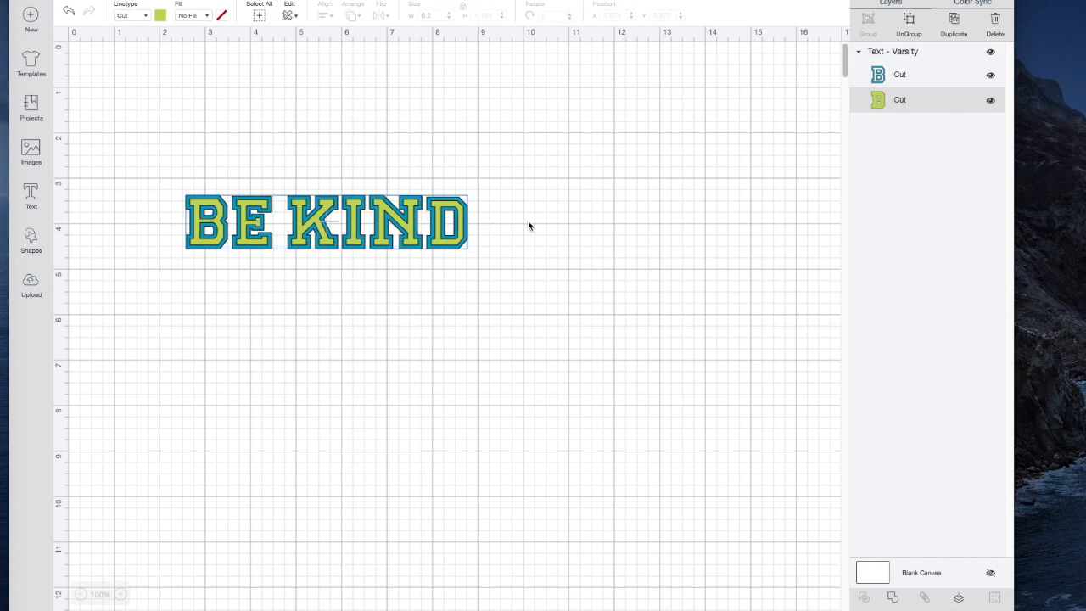
click(437, 225)
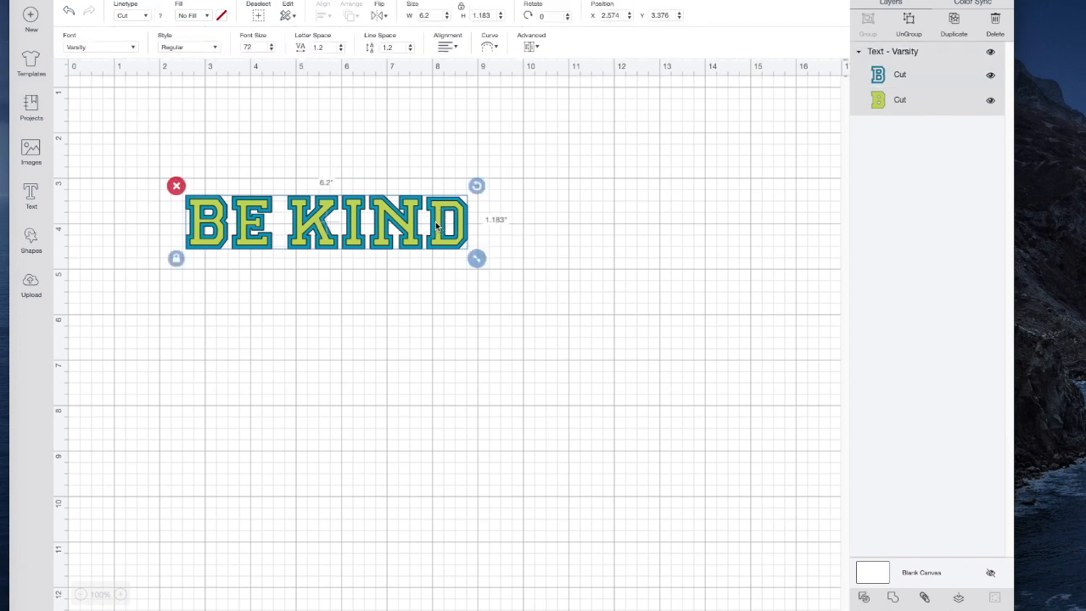
drag(477, 259, 567, 329)
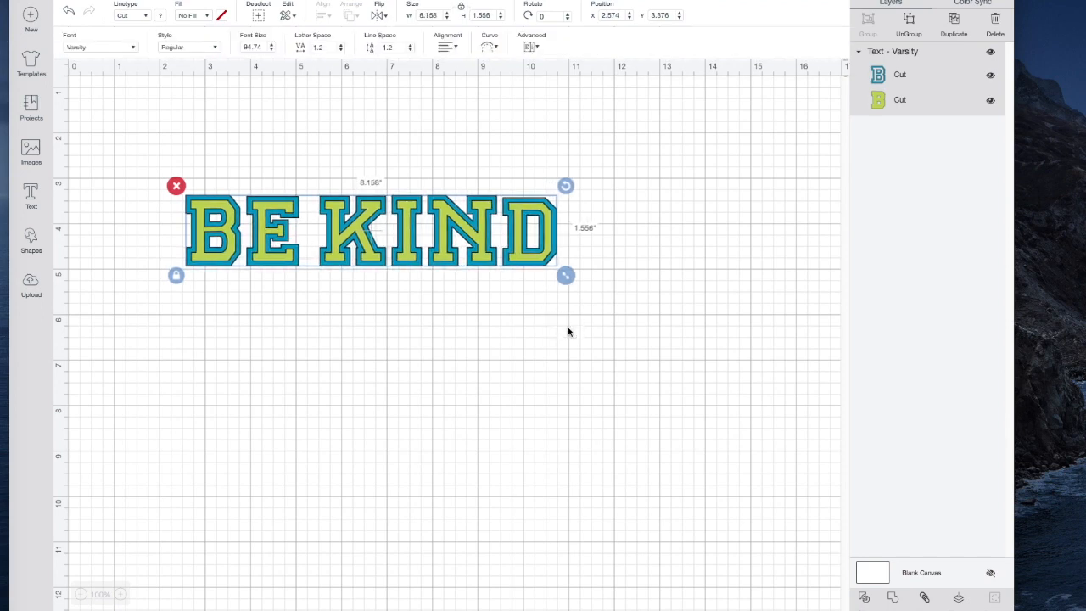
Set the BE KIND letter spacing to 0.9 and resize the text to about 8.06 inches wide
click(341, 52)
click(342, 52)
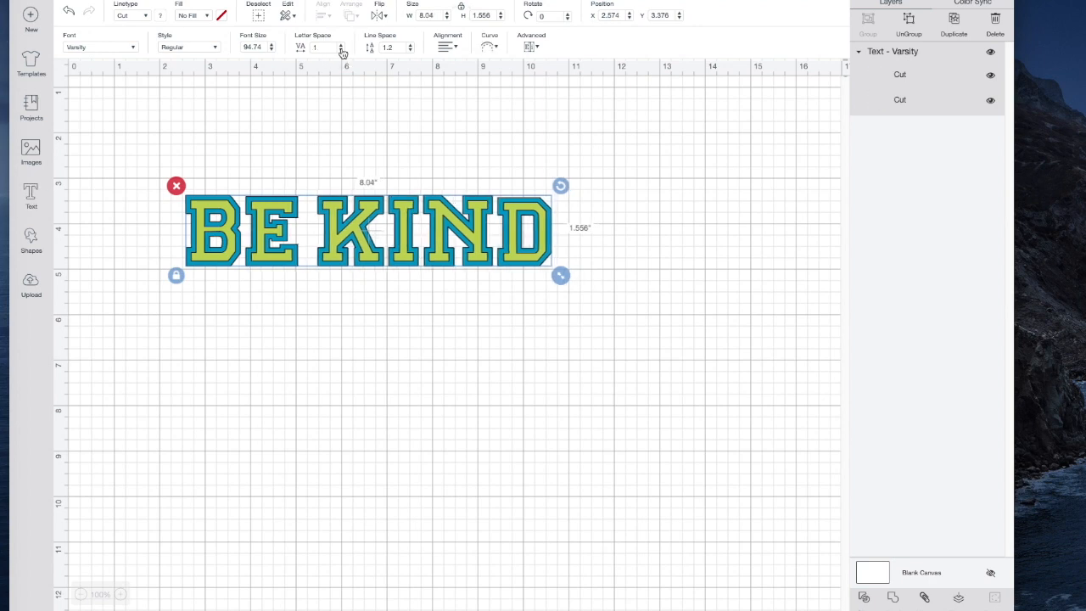
click(342, 51)
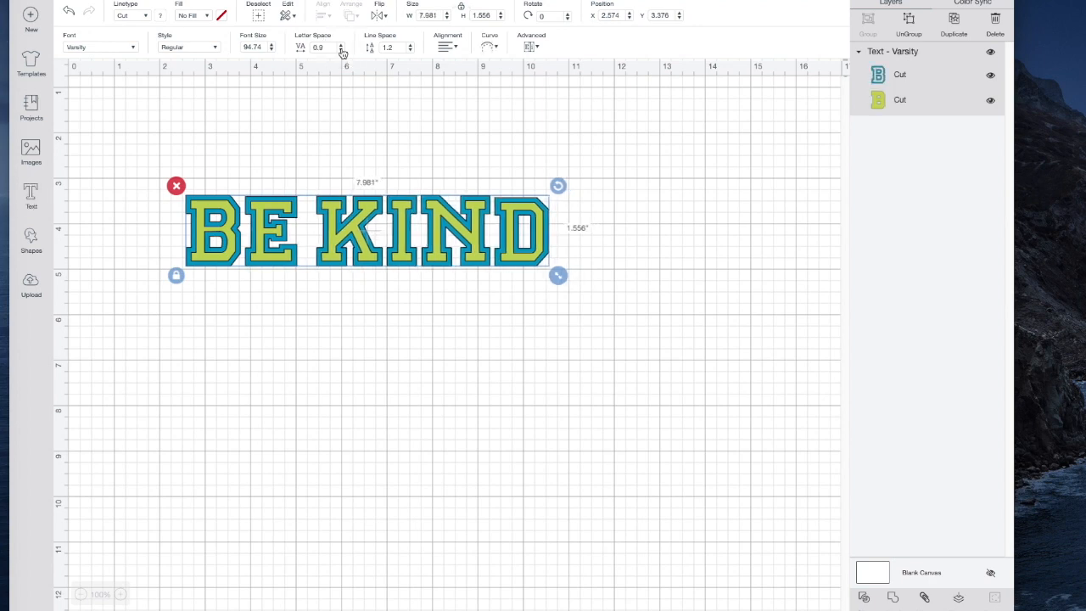
click(558, 278)
drag(557, 278, 561, 275)
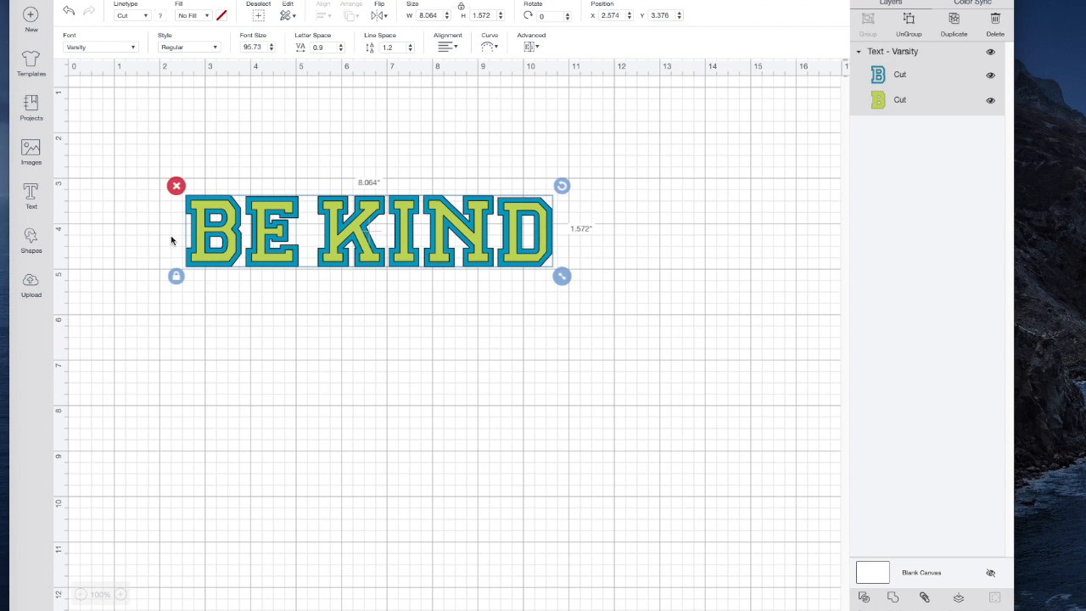
Unlock the text's proportions and set its height to 2.75 inches
click(461, 8)
click(494, 15)
key(BackSpace)
key(BackSpace)
text(2.75)
key(Return)
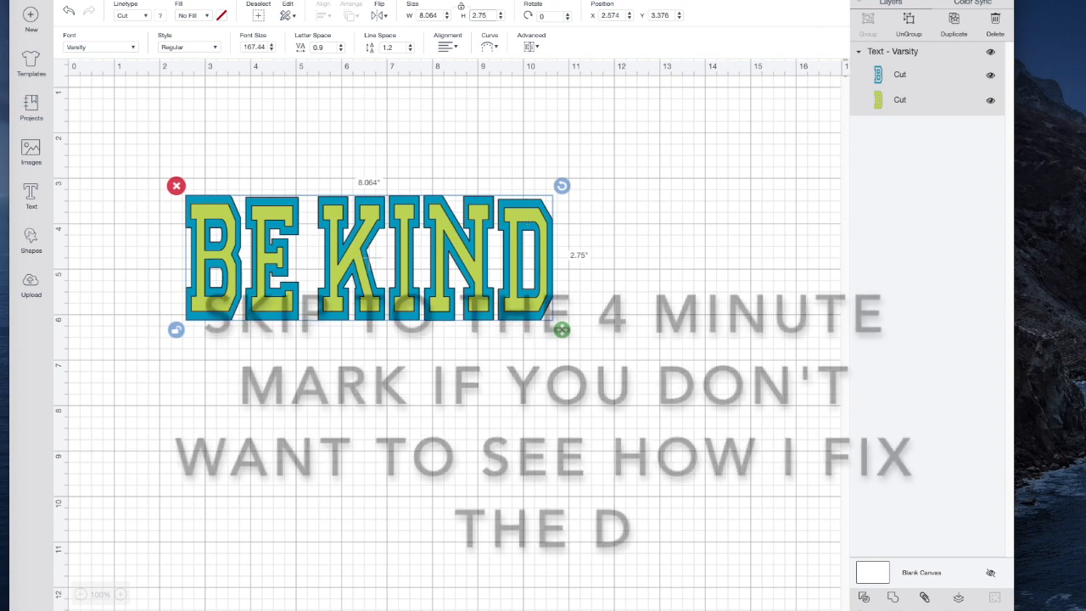
Ungroup BE KIND into its color layers, hide the green layer and split the blue outline into individual letters
click(910, 22)
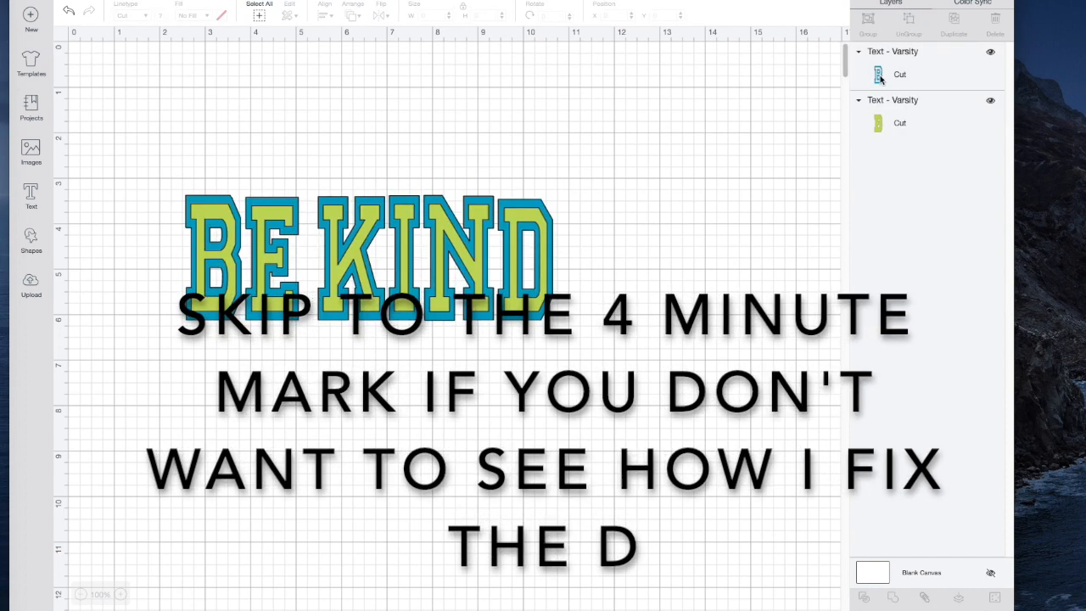
click(878, 74)
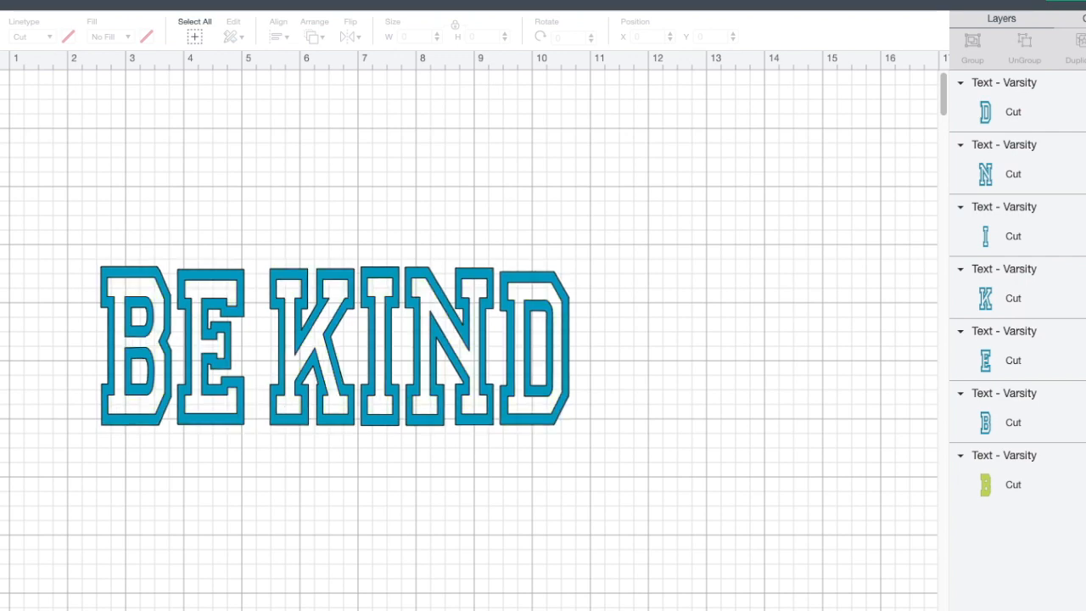
click(557, 389)
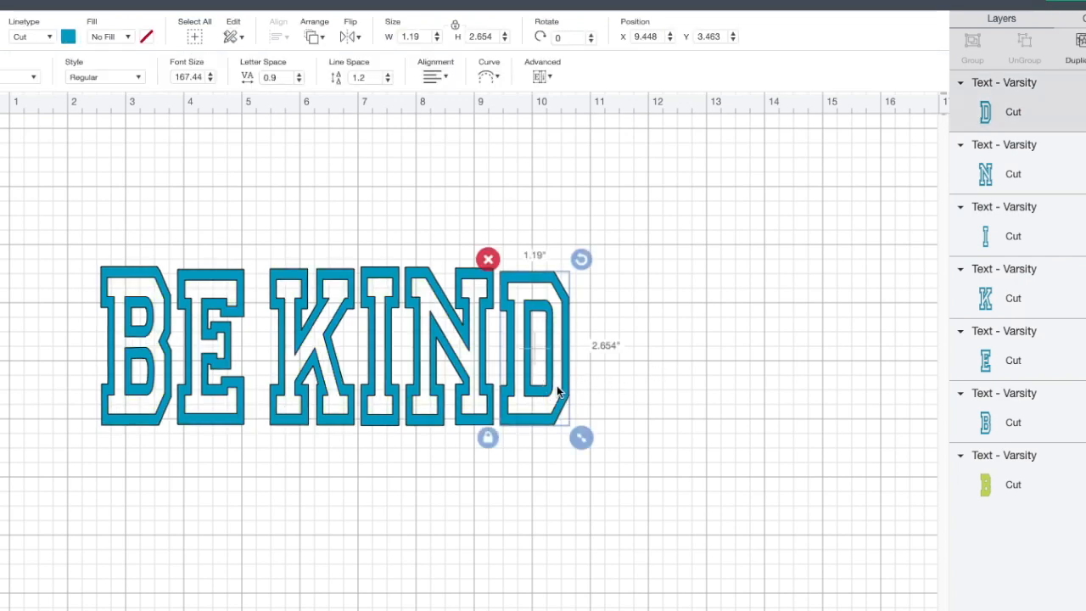
click(489, 438)
click(497, 36)
key(BackSpace)
key(BackSpace)
key(BackSpace)
key(BackSpace)
key(BackSpace)
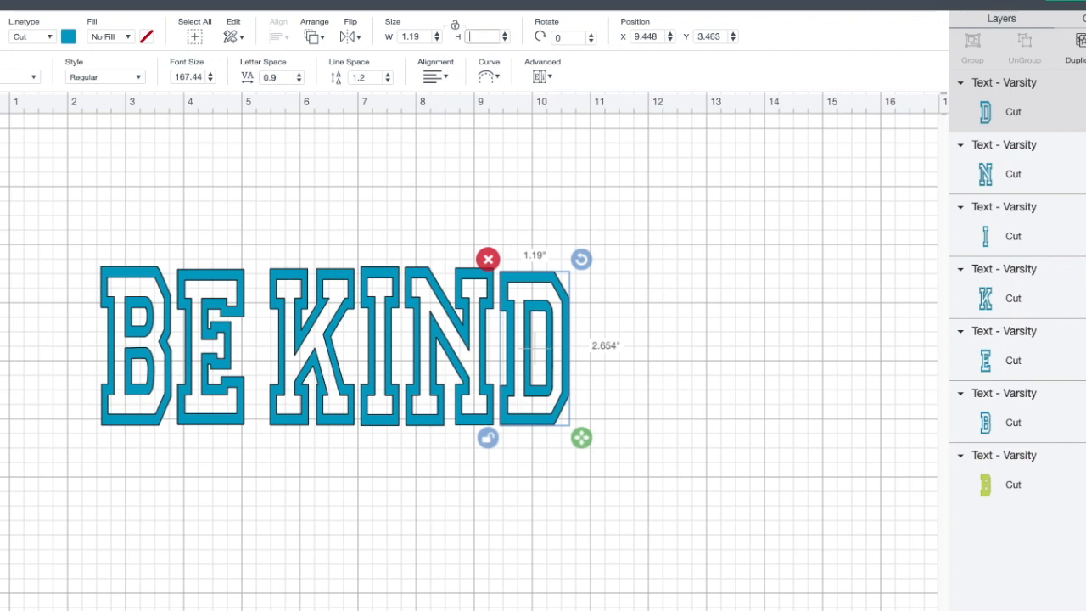
click(455, 28)
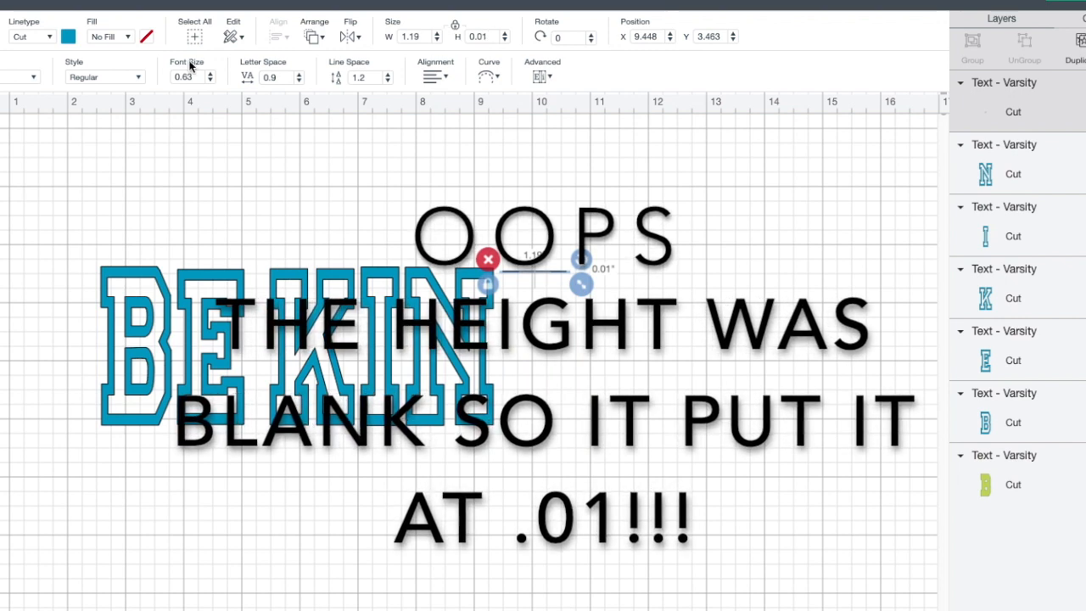
key(ctrl+z)
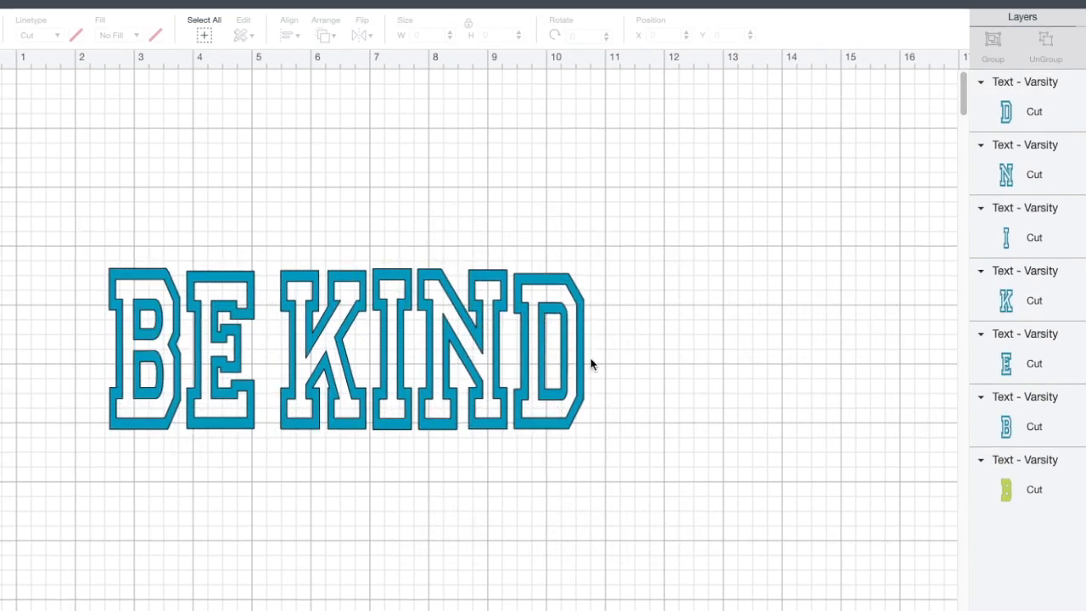
Set the height of the blue outline D to 2.75 inches with its proportions locked
click(552, 363)
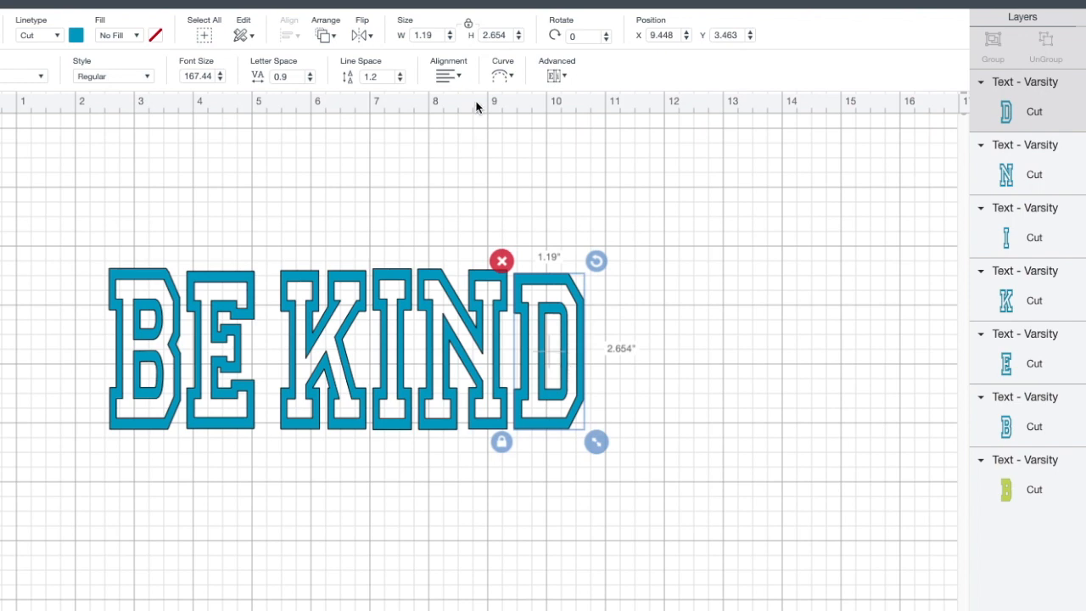
click(512, 35)
key(BackSpace)
key(BackSpace)
text(75)
key(Return)
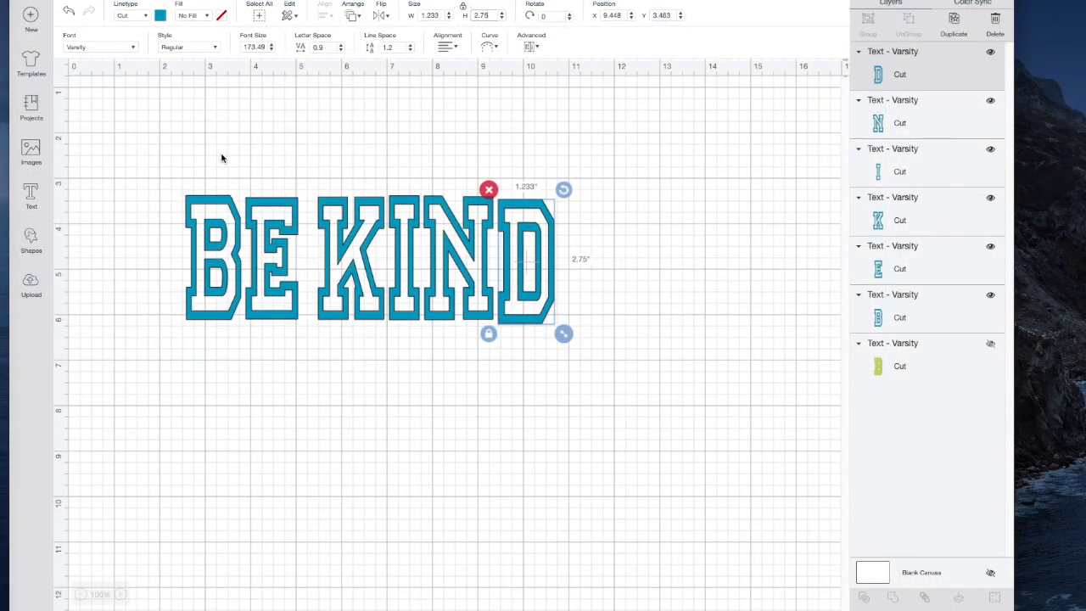
Align all six blue outline letters along their bottom edges
drag(161, 148, 632, 369)
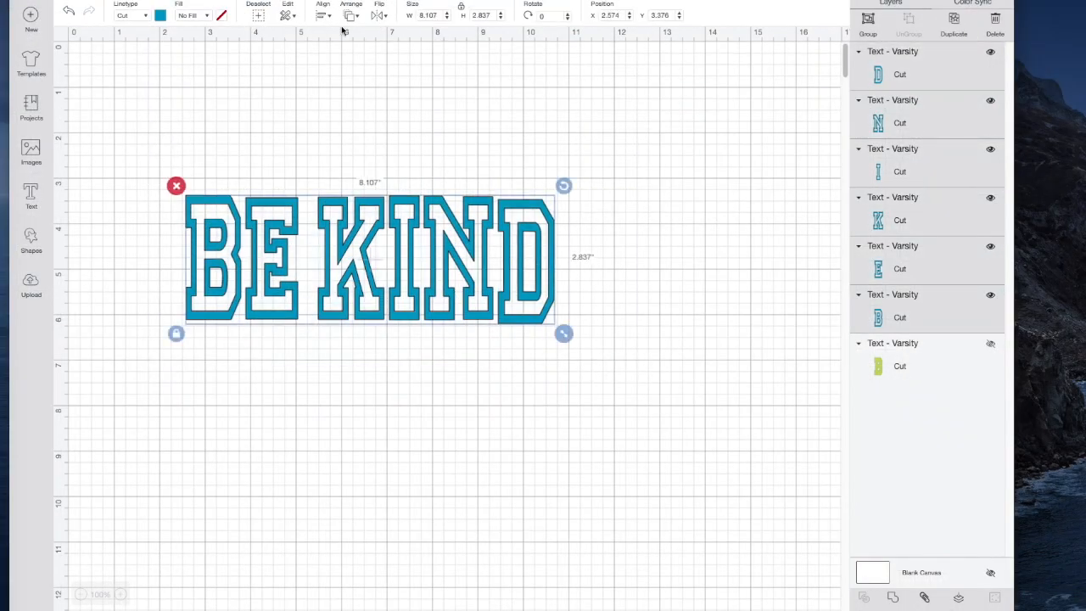
click(322, 17)
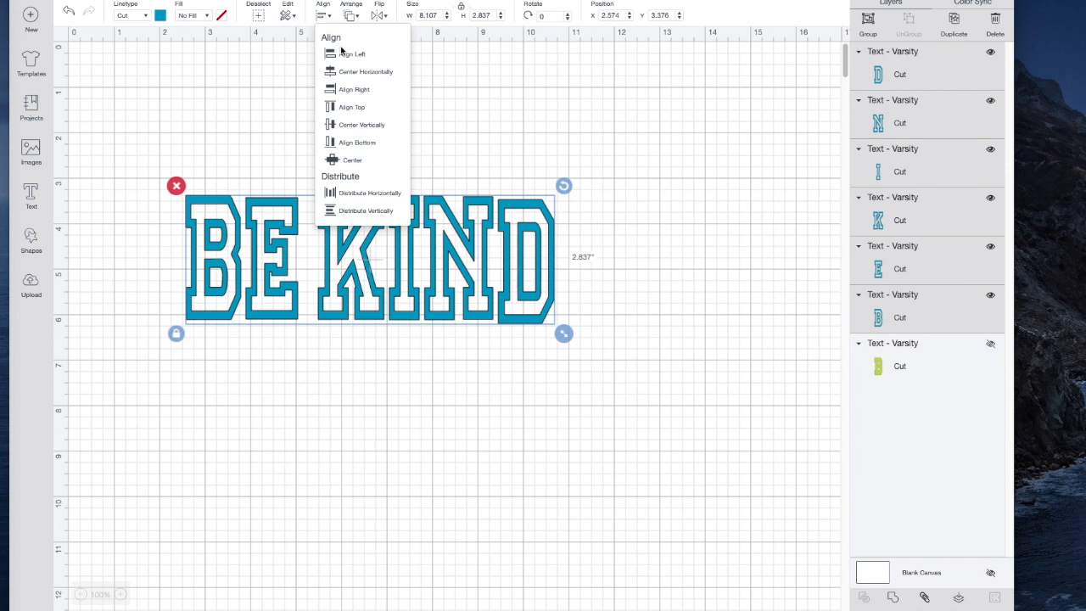
click(352, 144)
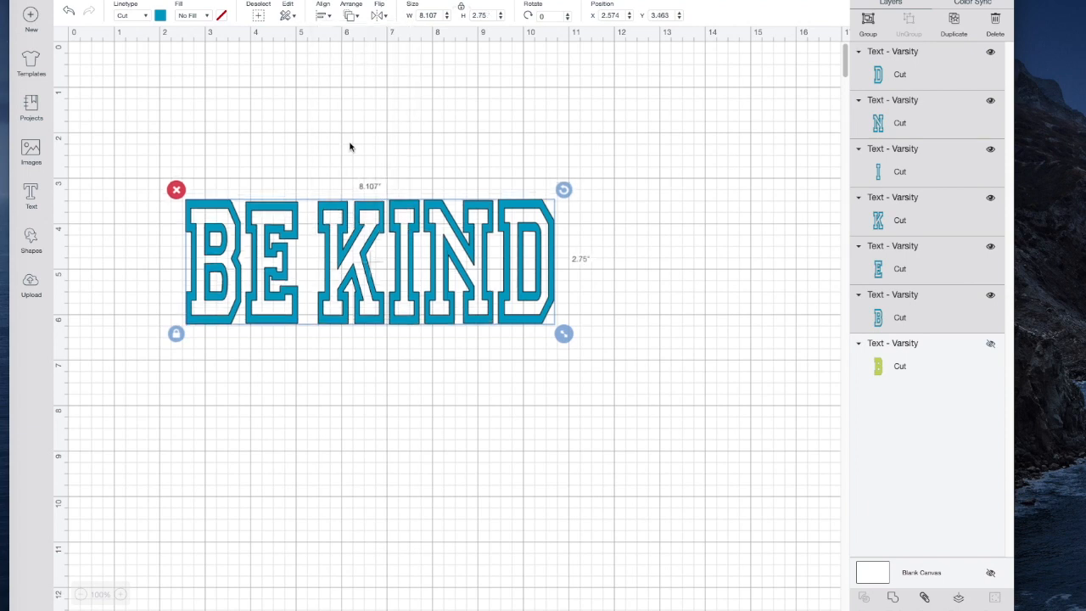
Unhide the green text layer, ungroup it into individual letters and set the green D's height to 2.75 inches
click(990, 346)
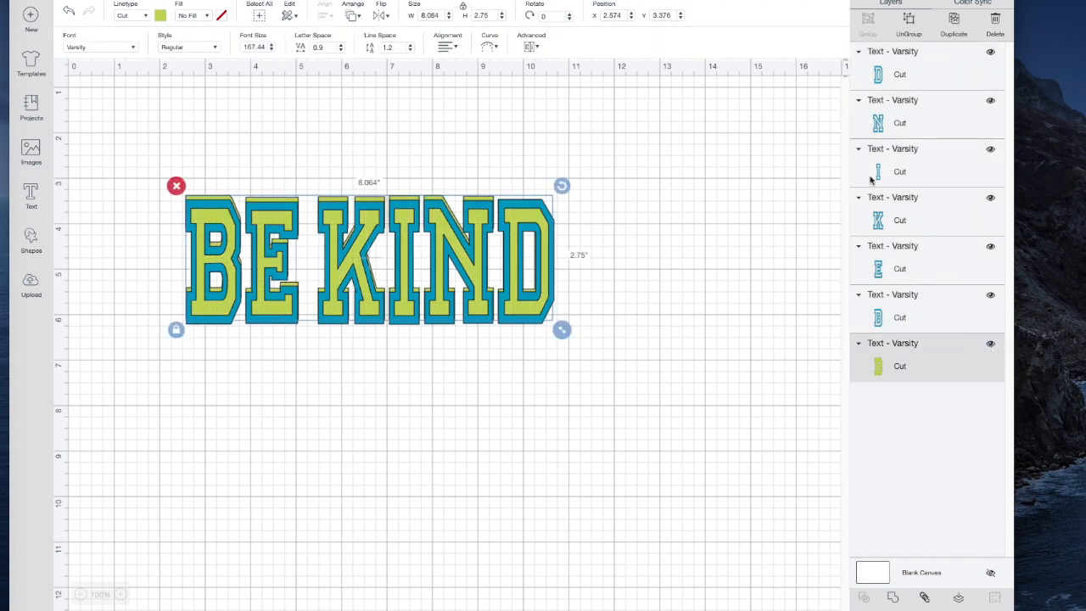
click(915, 25)
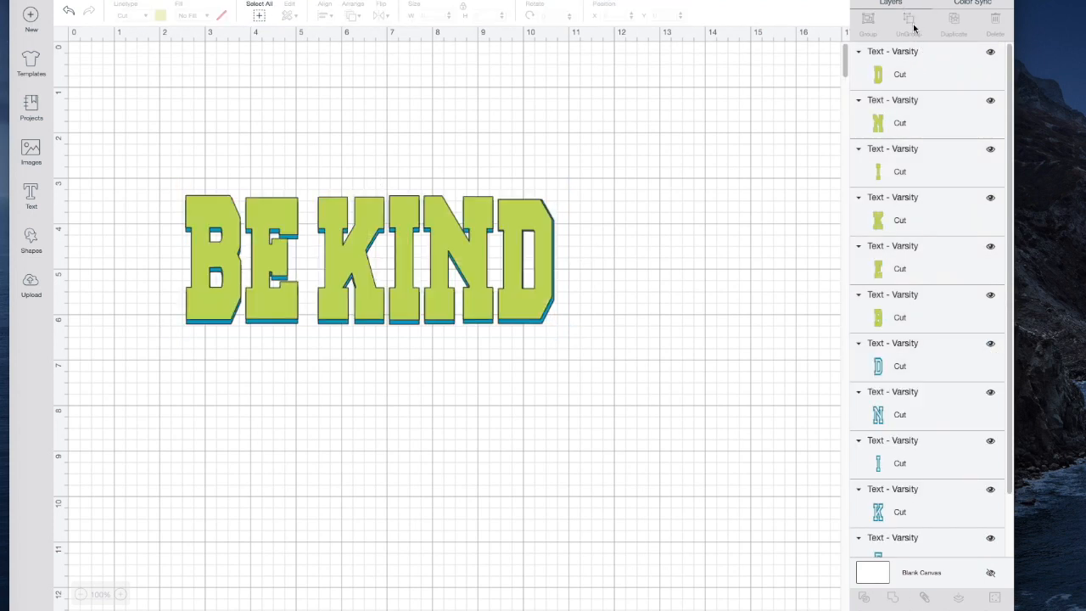
click(532, 309)
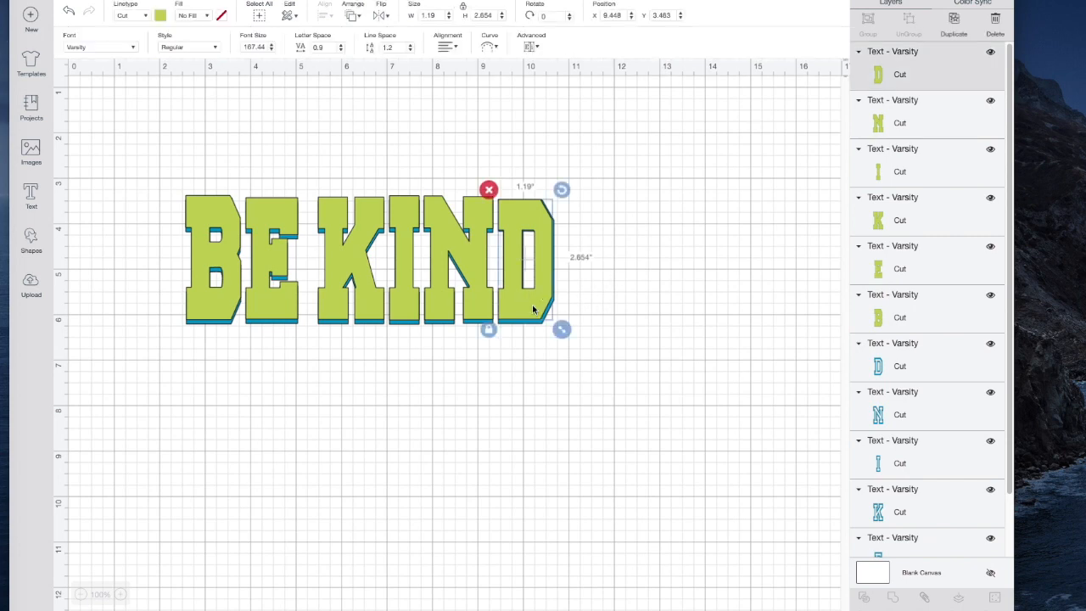
click(495, 17)
key(BackSpace)
key(BackSpace)
text(75)
key(Return)
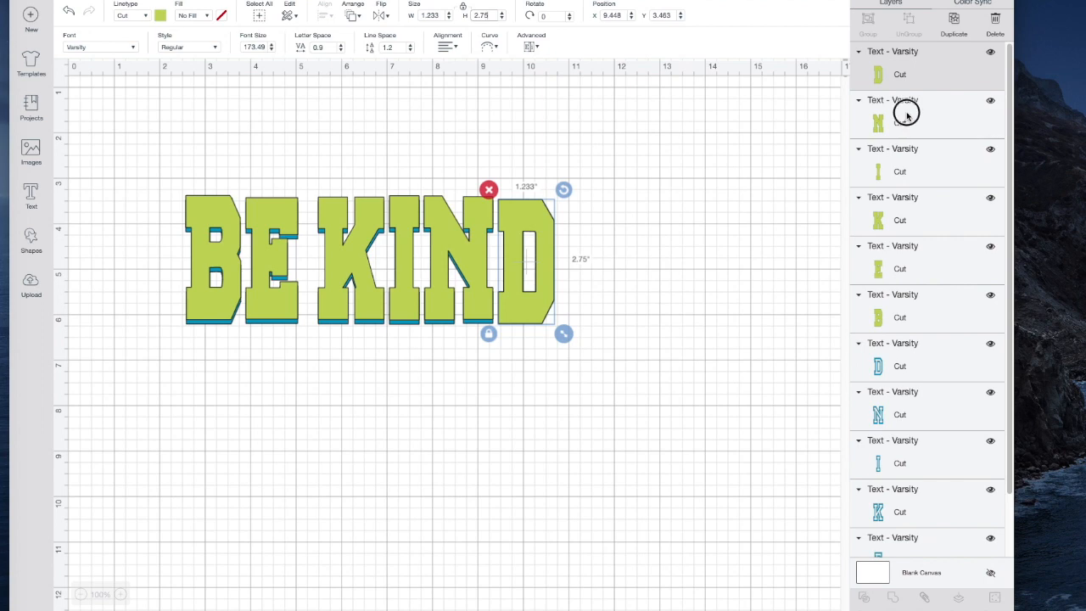
Align all six green letters along their bottom edges and send them behind the blue outline letters
shift+click(906, 119)
shift+click(905, 157)
shift+click(901, 219)
shift+click(896, 254)
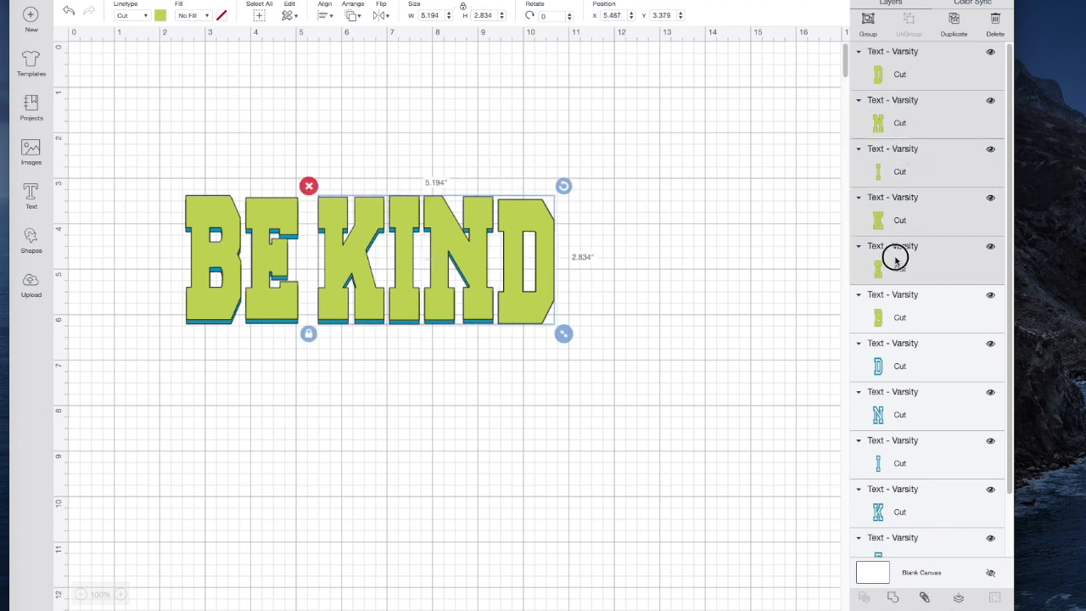
shift+click(894, 309)
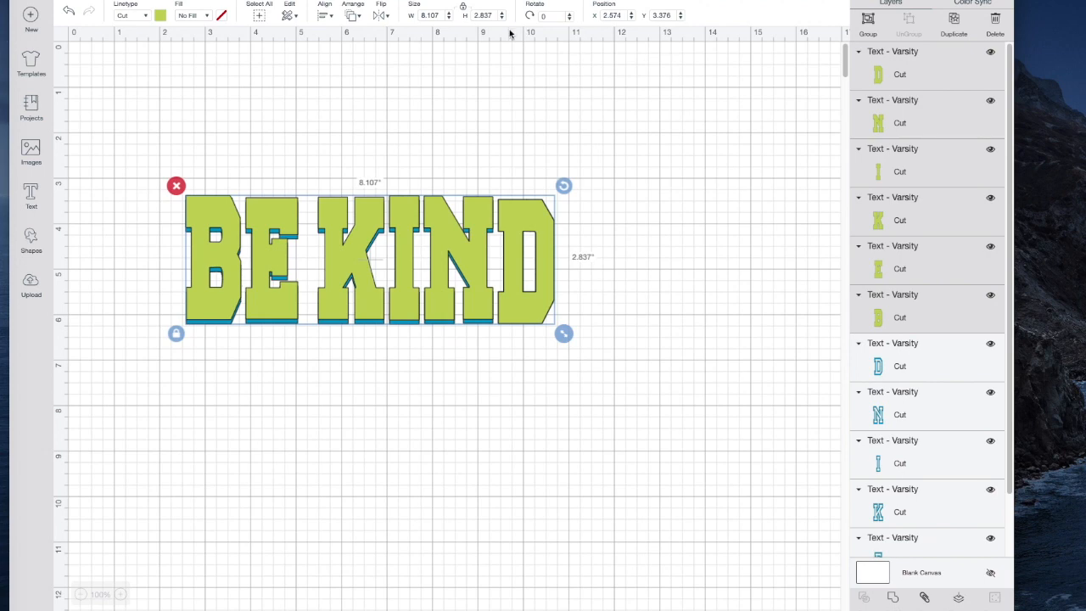
click(328, 17)
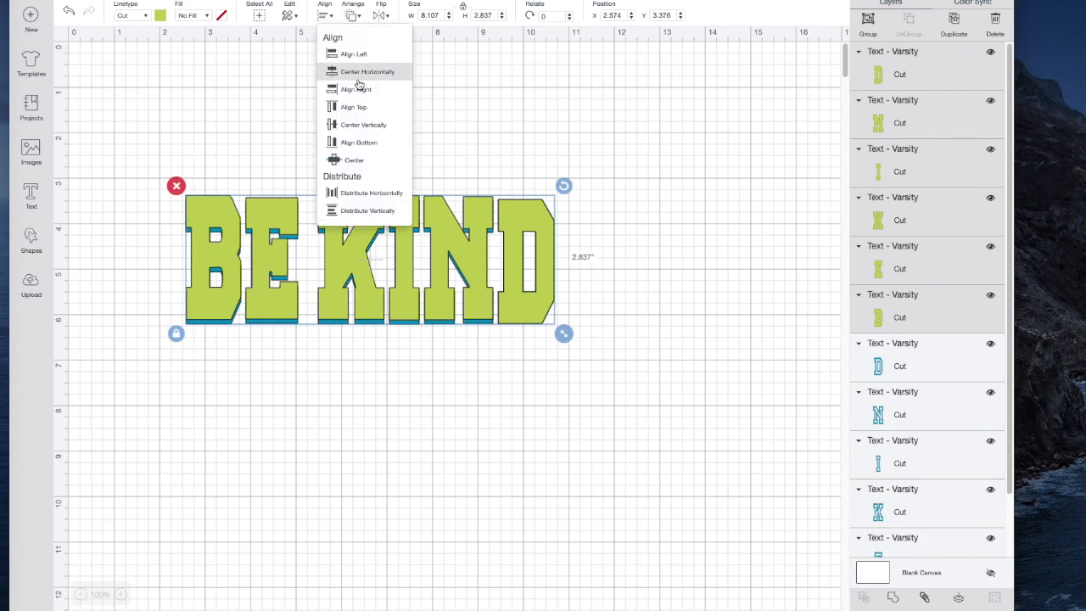
click(355, 142)
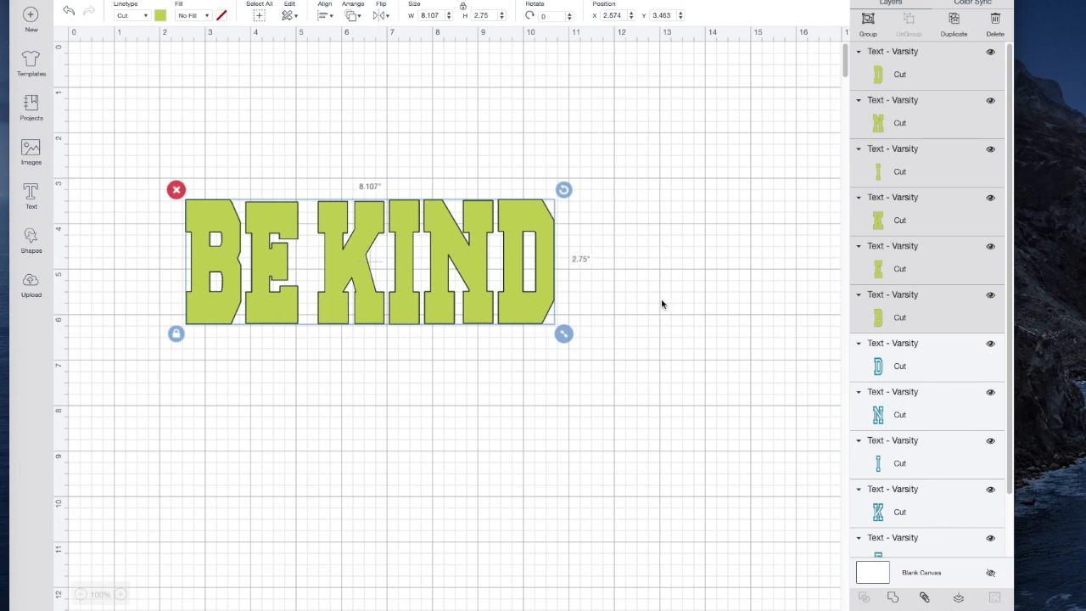
click(353, 17)
click(384, 40)
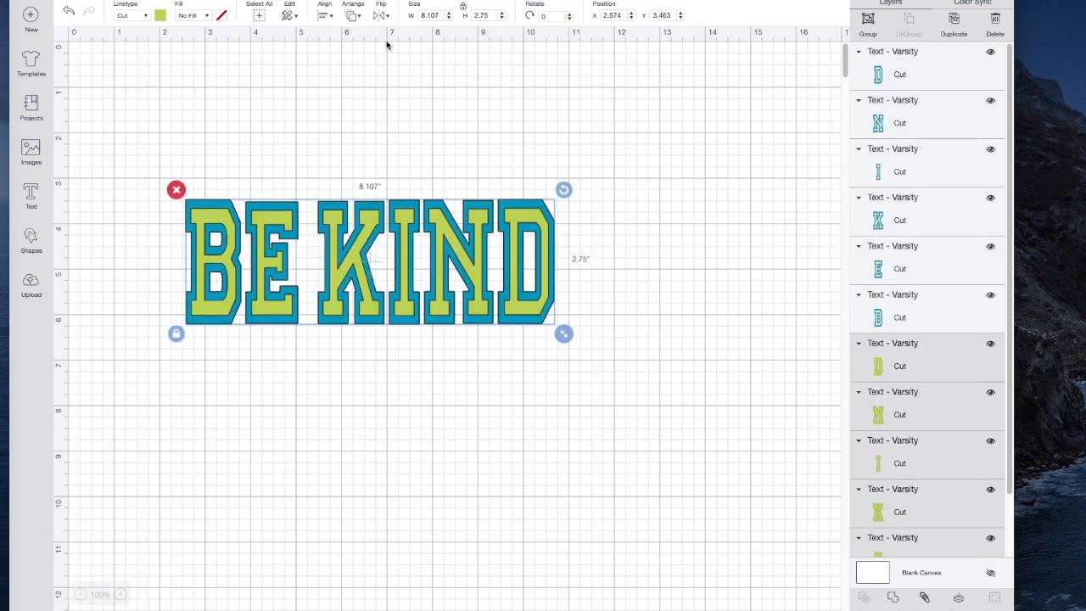
Move the blue D below the word, away from its green fill, and undo the move
click(526, 275)
drag(526, 275, 510, 400)
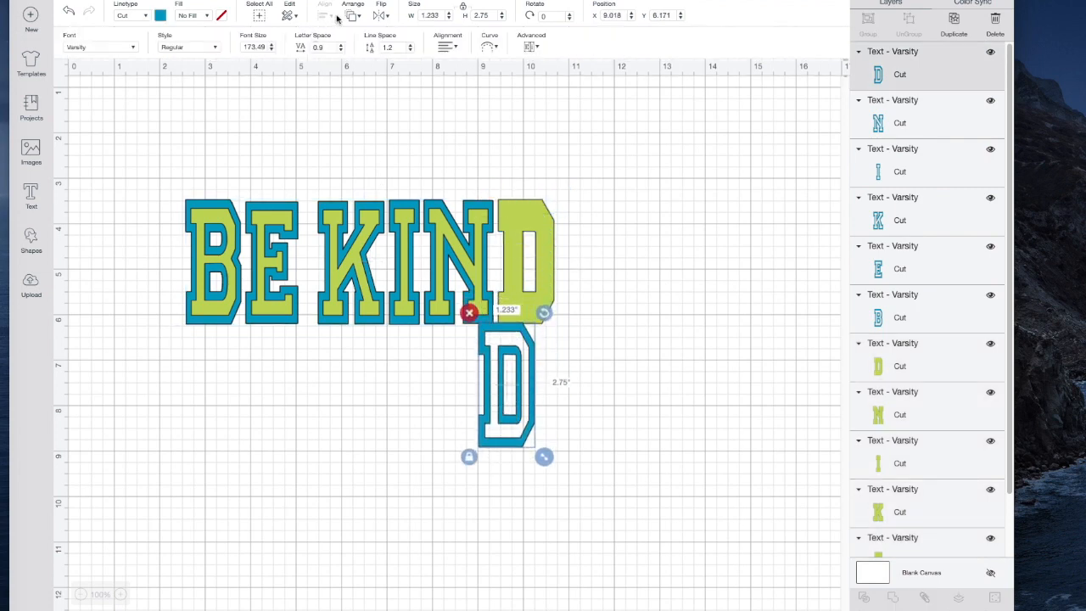
click(69, 11)
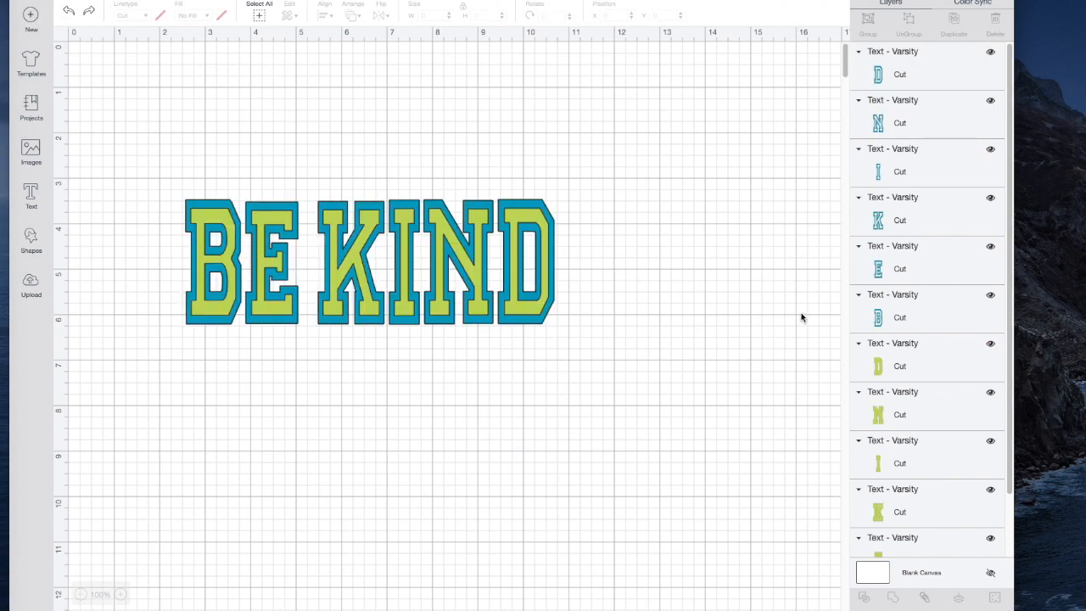
Weld the six green letters D, N, I, K, E and B into a single shape
scroll(801, 317, down, 4)
scroll(801, 317, up, 4)
scroll(961, 389, down, 1)
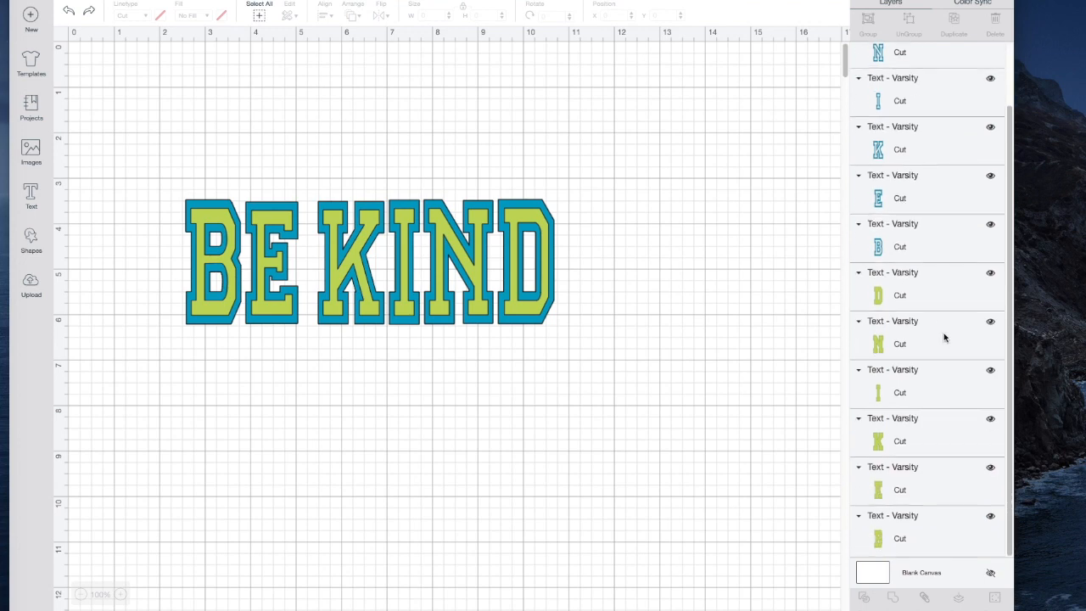
click(928, 292)
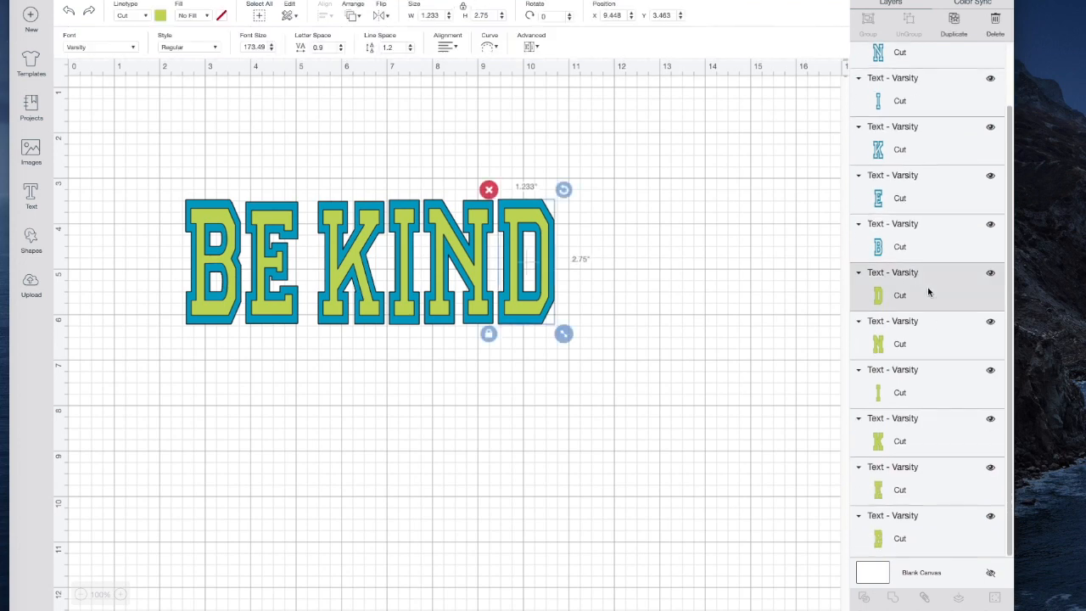
shift+click(911, 355)
shift+click(911, 387)
shift+click(907, 441)
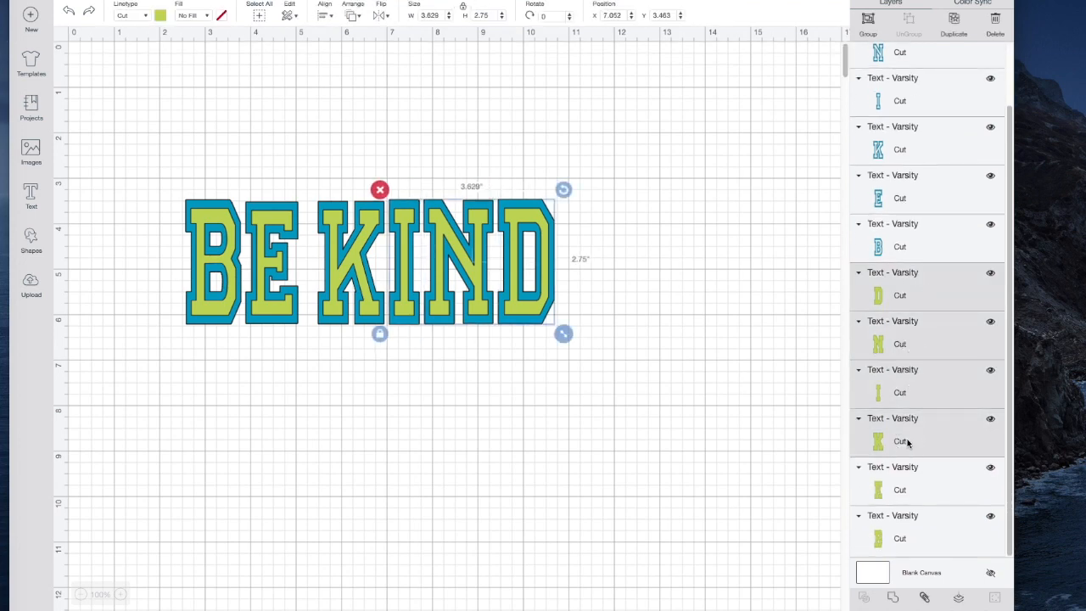
shift+click(900, 489)
shift+click(901, 539)
click(894, 598)
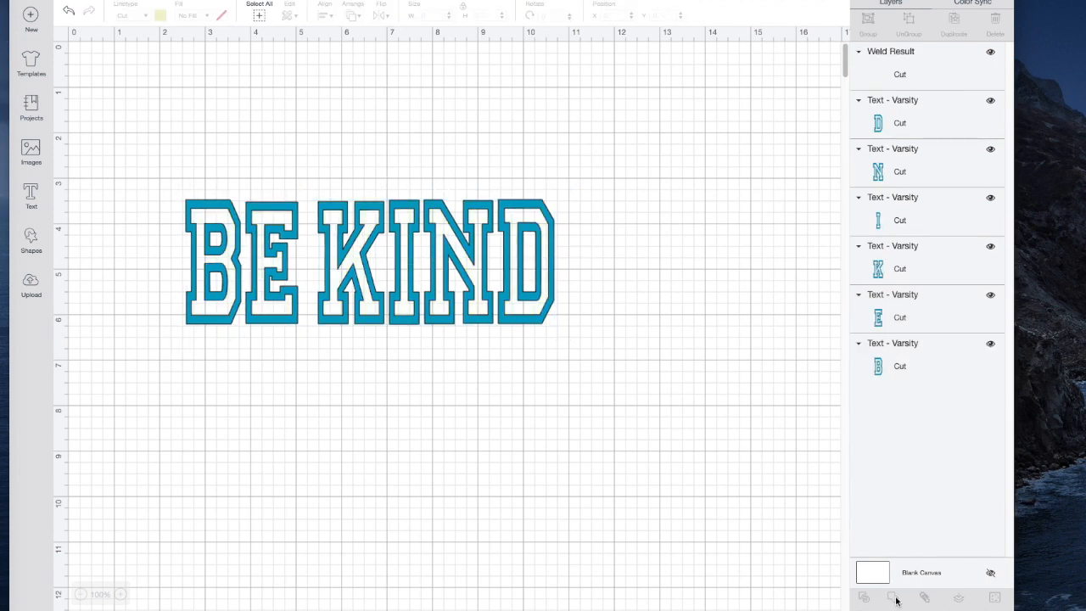
Weld the six blue outline letters D, N, I, K, E and B into a single shape
click(896, 123)
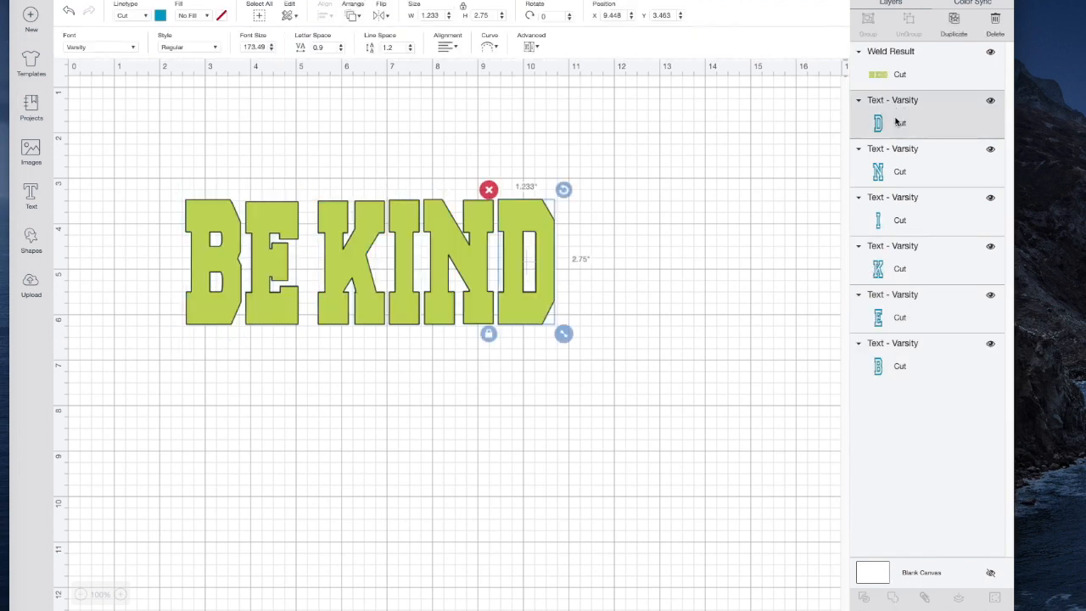
shift+click(889, 167)
shift+click(889, 225)
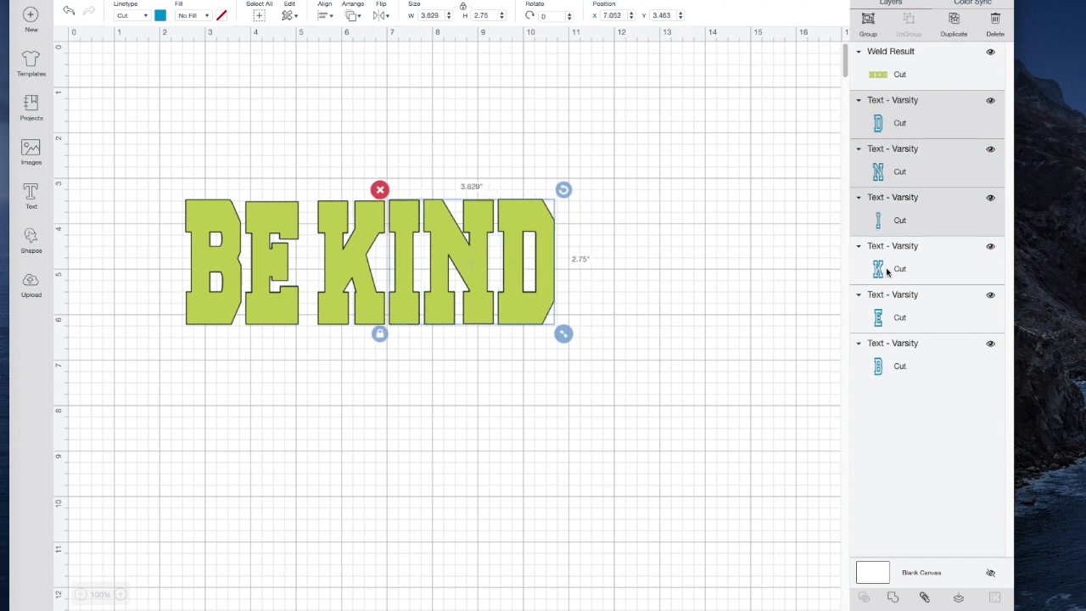
shift+click(887, 270)
shift+click(886, 323)
shift+click(886, 368)
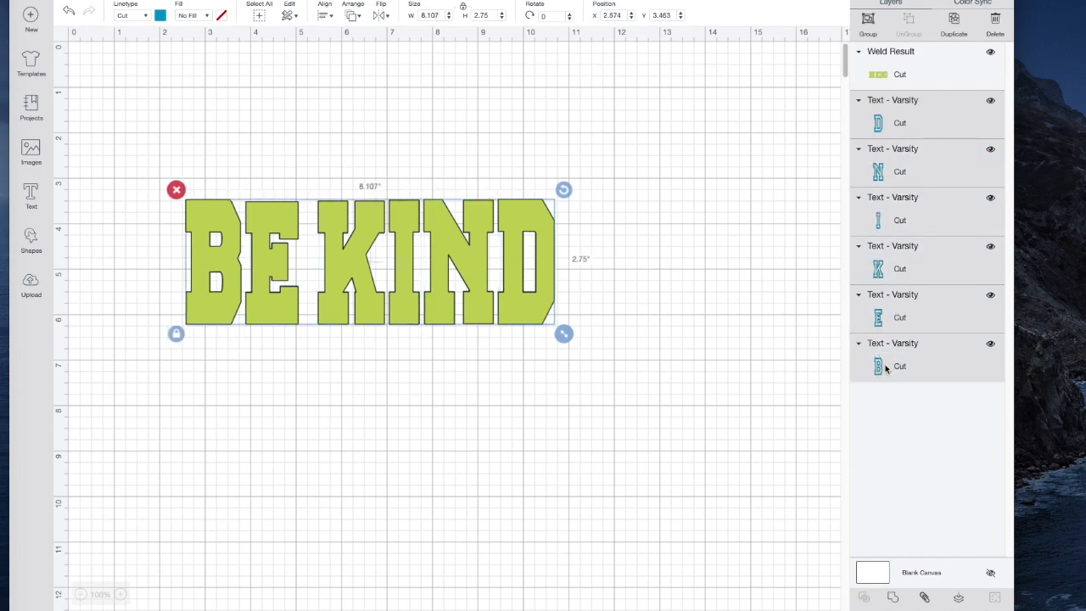
click(892, 597)
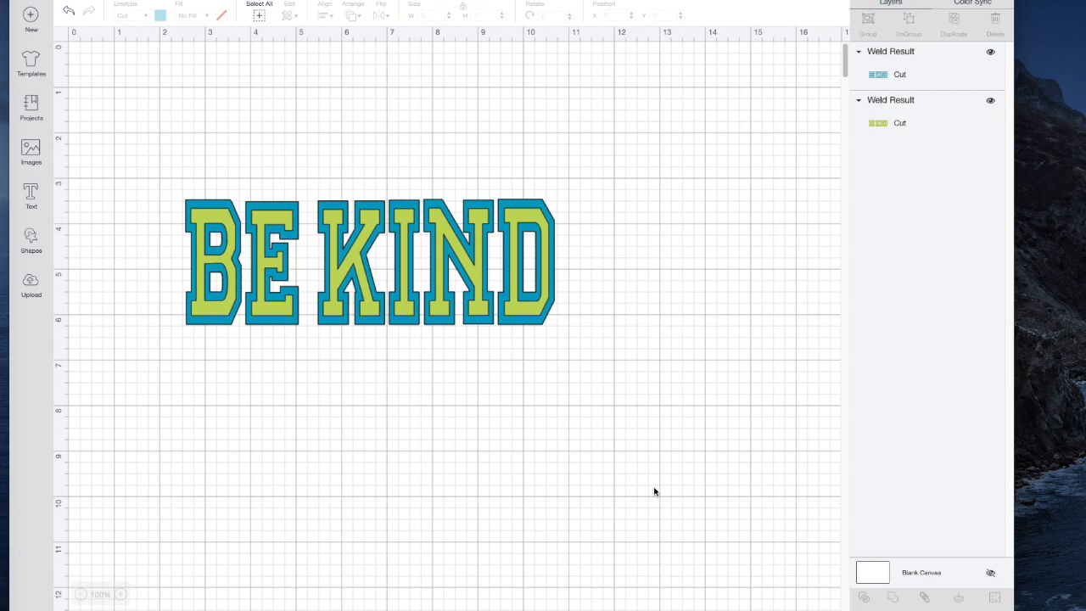
Duplicate the blue and green welded BE KIND layers together and move the copy well below the original
drag(150, 143, 637, 385)
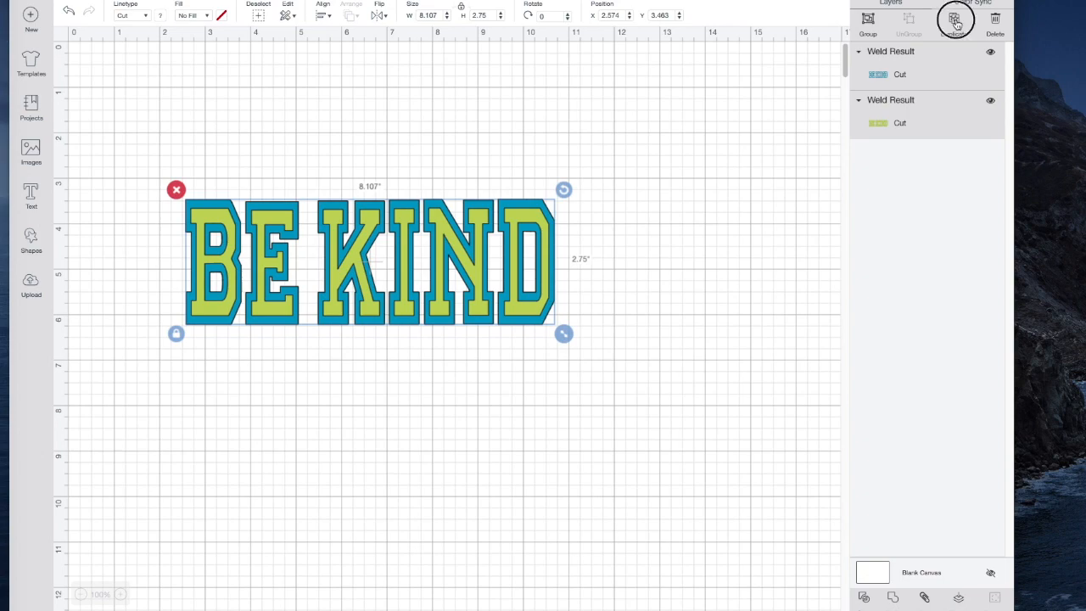
click(955, 22)
drag(354, 341, 302, 609)
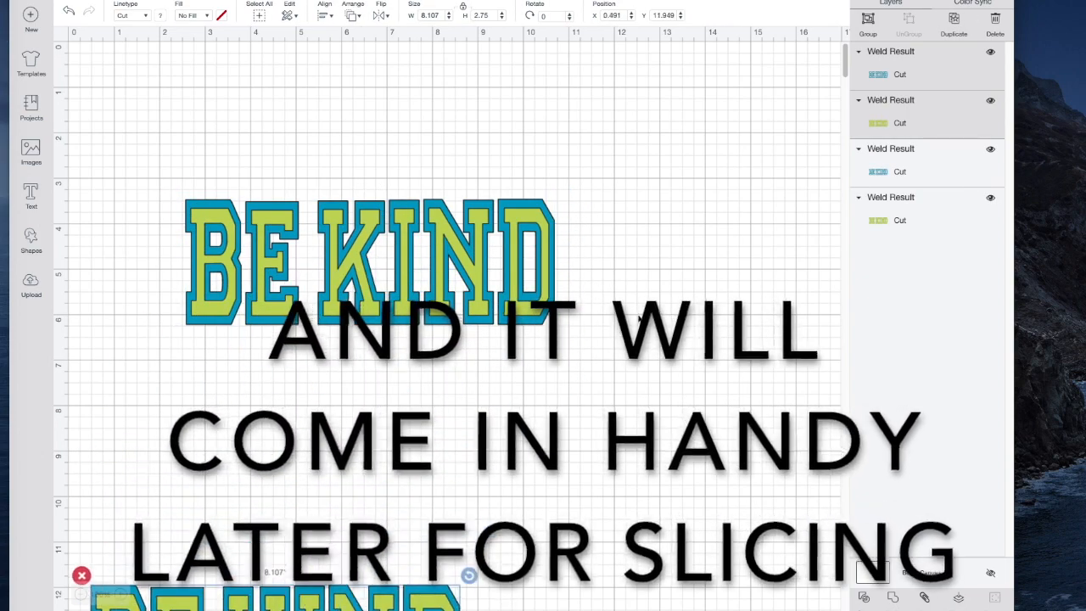
Hide the original's green layer, then duplicate its blue outline and place the copy just below it
click(535, 292)
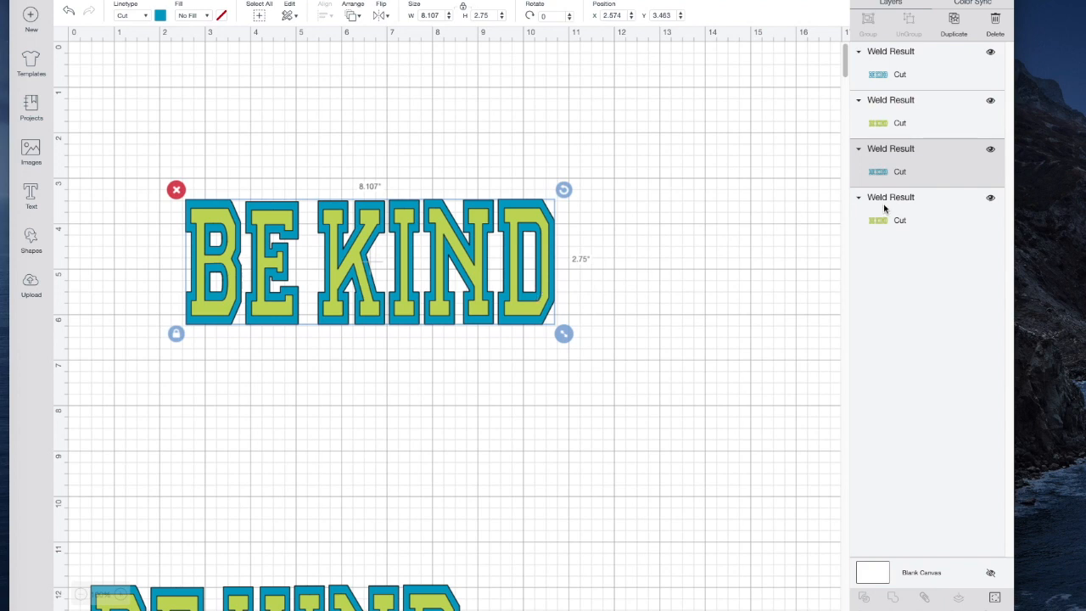
click(990, 198)
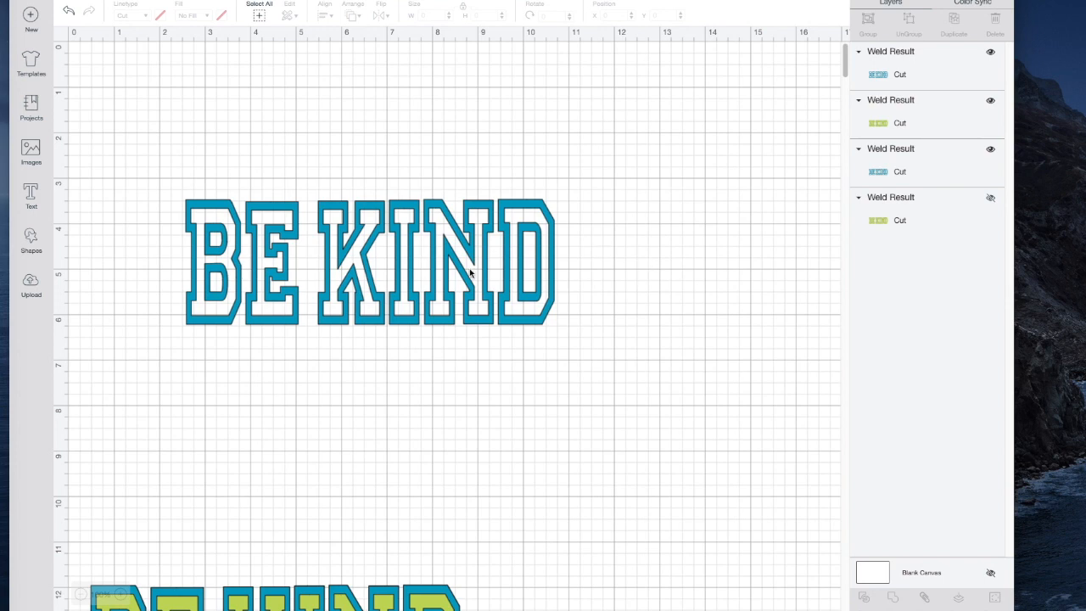
drag(157, 147, 585, 366)
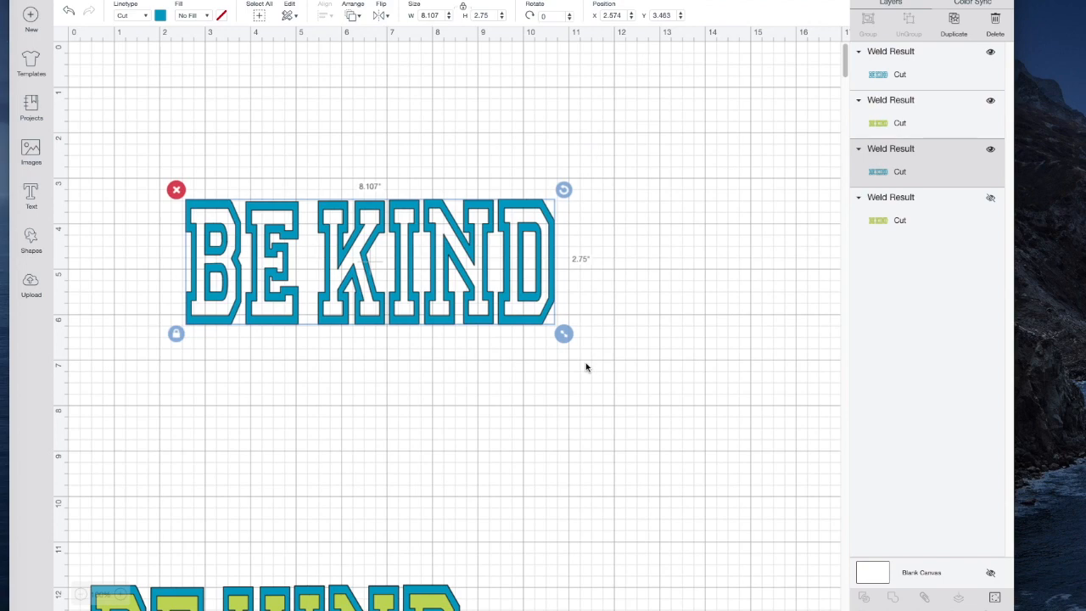
click(953, 24)
drag(561, 300, 638, 463)
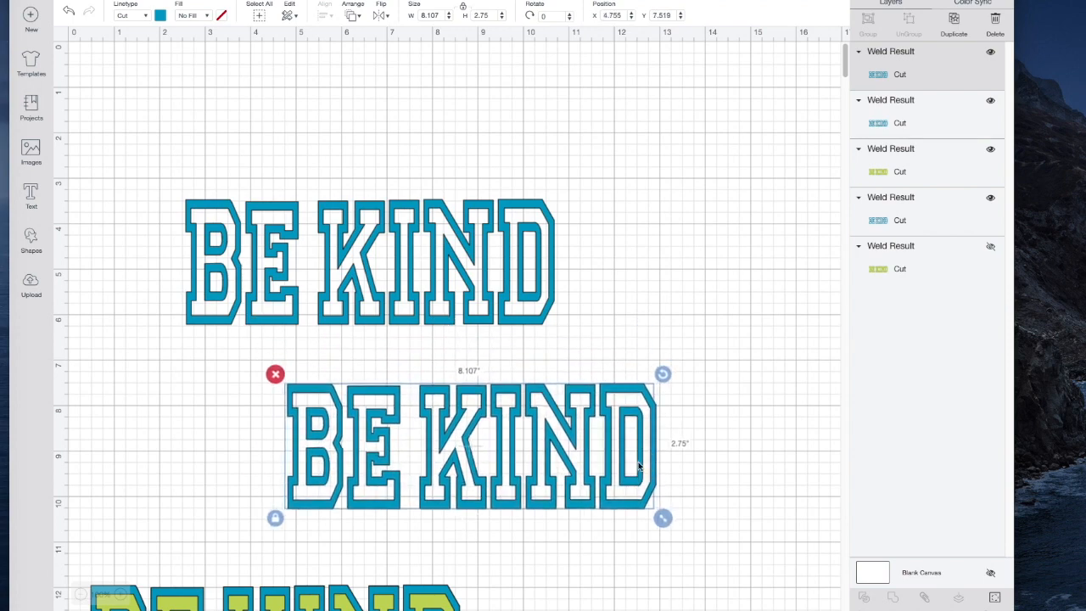
Move the original blue outline word to the upper edge of the canvas and shift its blue copy slightly up
click(160, 132)
drag(174, 152, 623, 358)
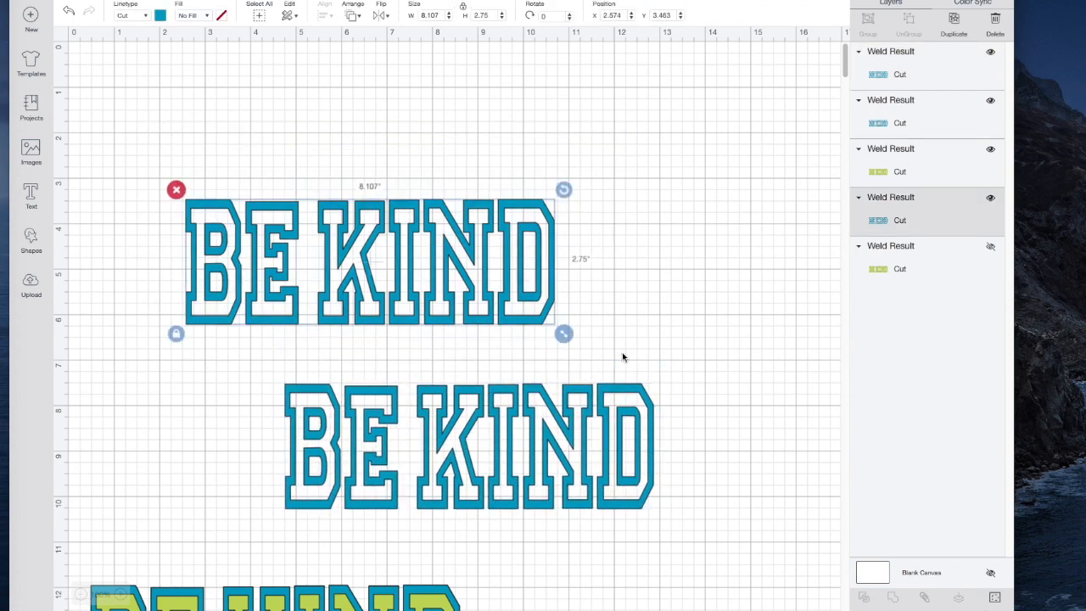
drag(446, 270, 369, 129)
drag(514, 470, 502, 395)
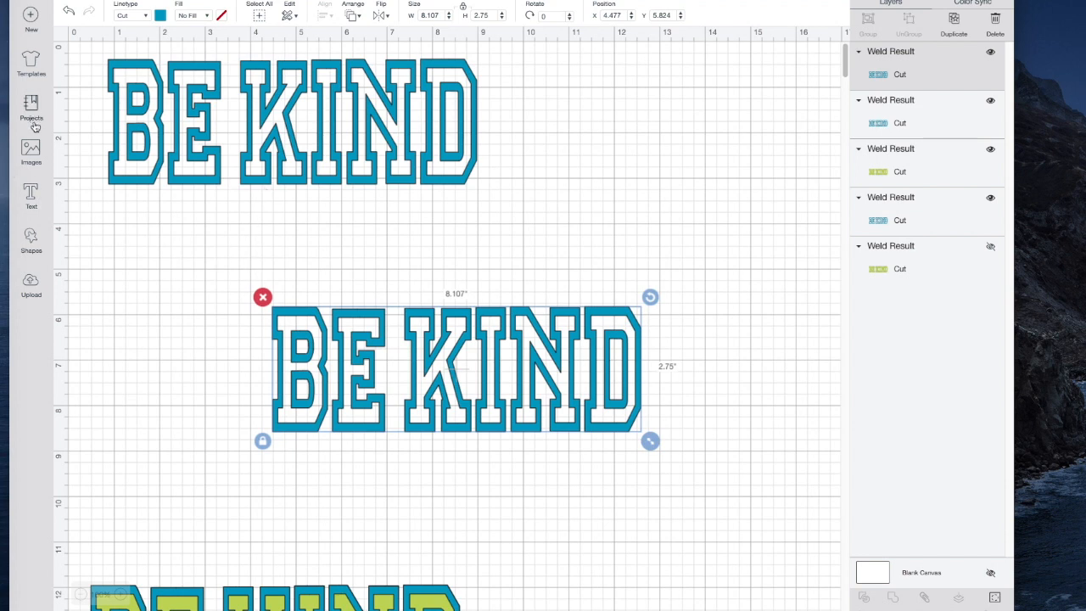
Add a square with unlocked proportions and reshape it into a thin bar about 9.375 by 0.139 inches across the middle of the blue copy
click(31, 236)
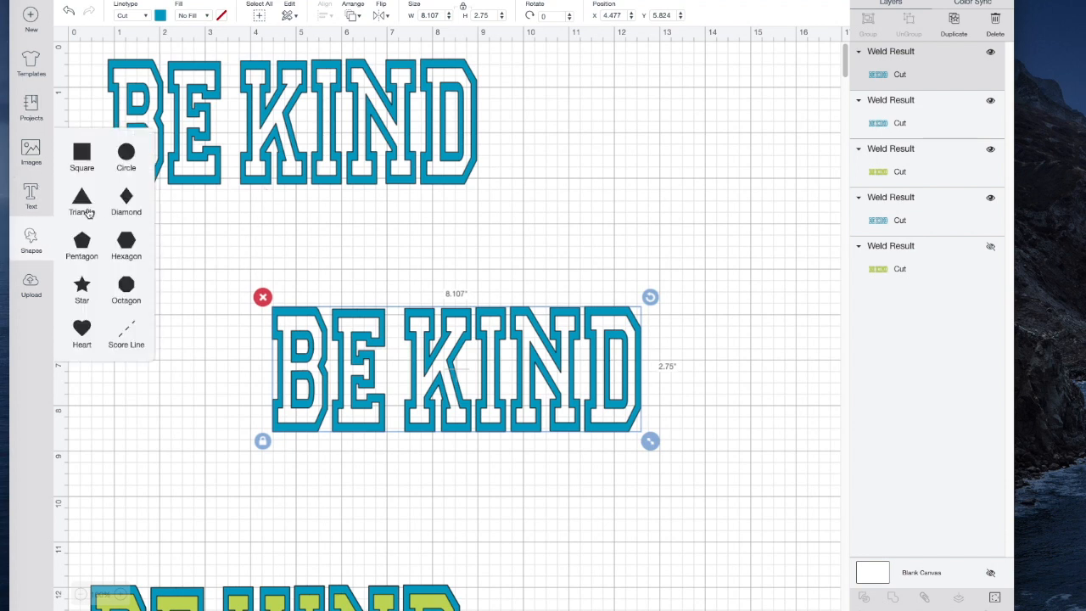
click(81, 157)
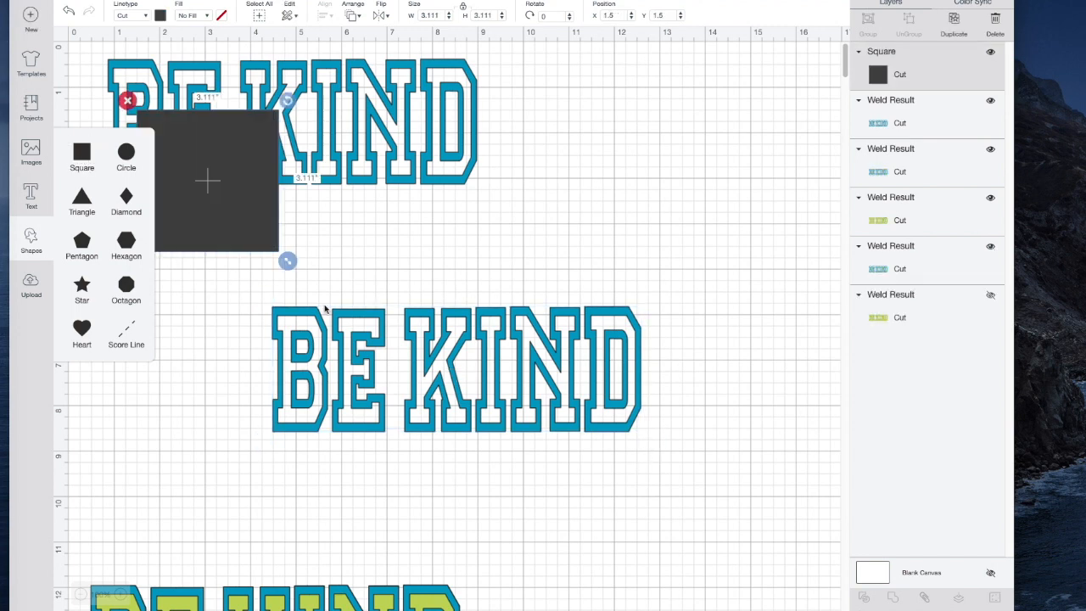
click(248, 235)
click(128, 260)
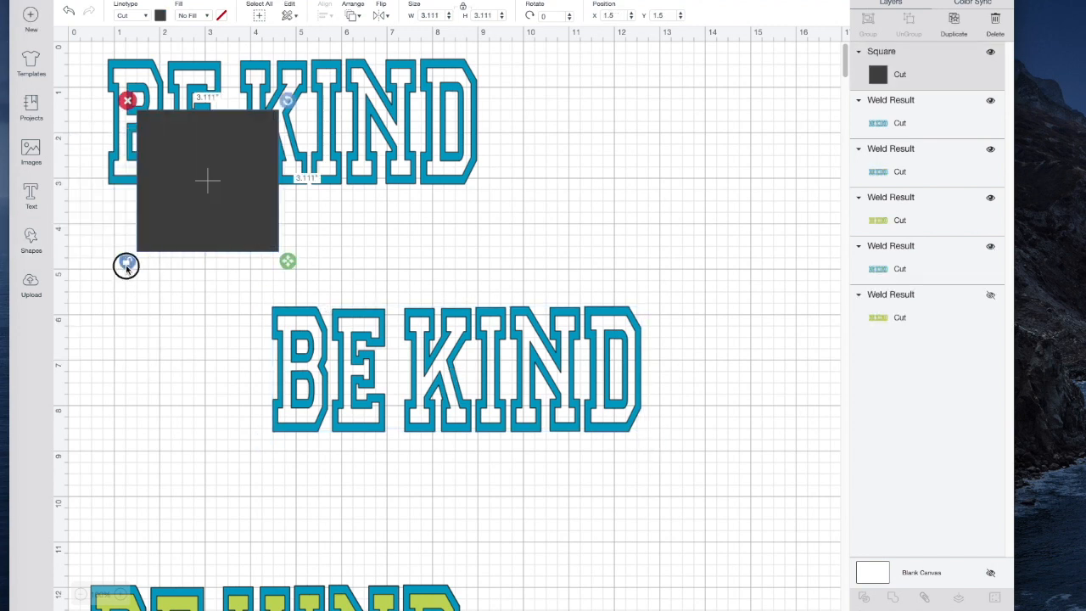
drag(287, 260, 643, 373)
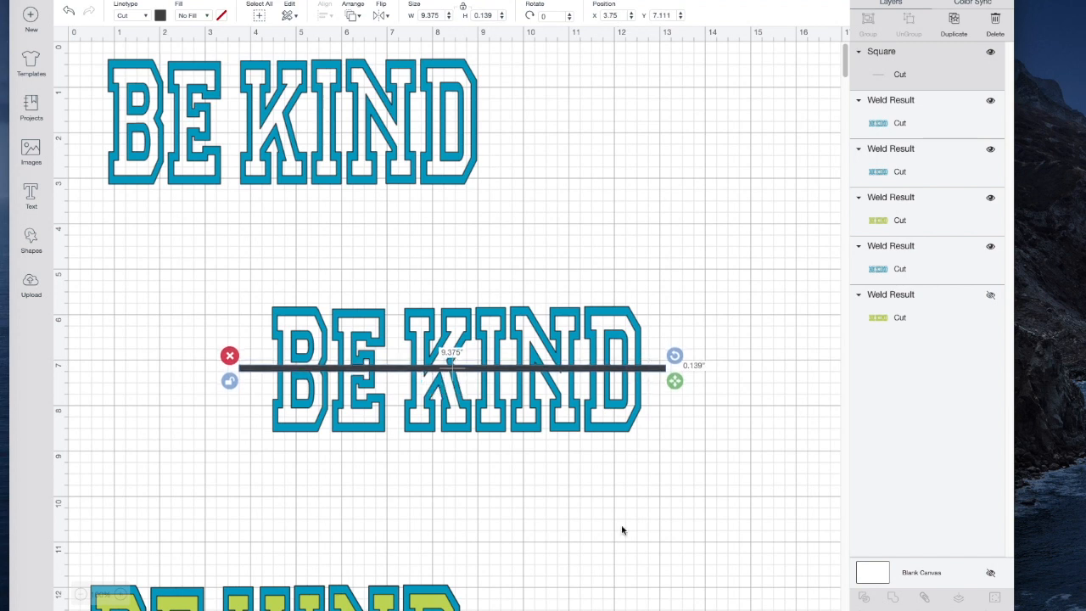
Center the bar and the blue copy vertically on each other and slice the bar out of the word
click(608, 490)
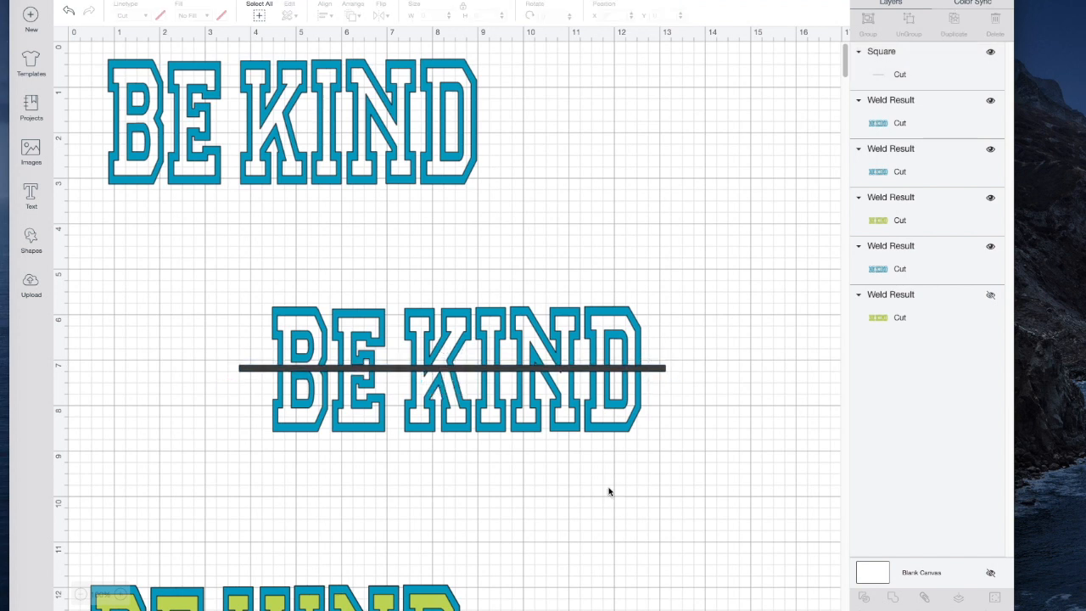
drag(190, 264, 537, 446)
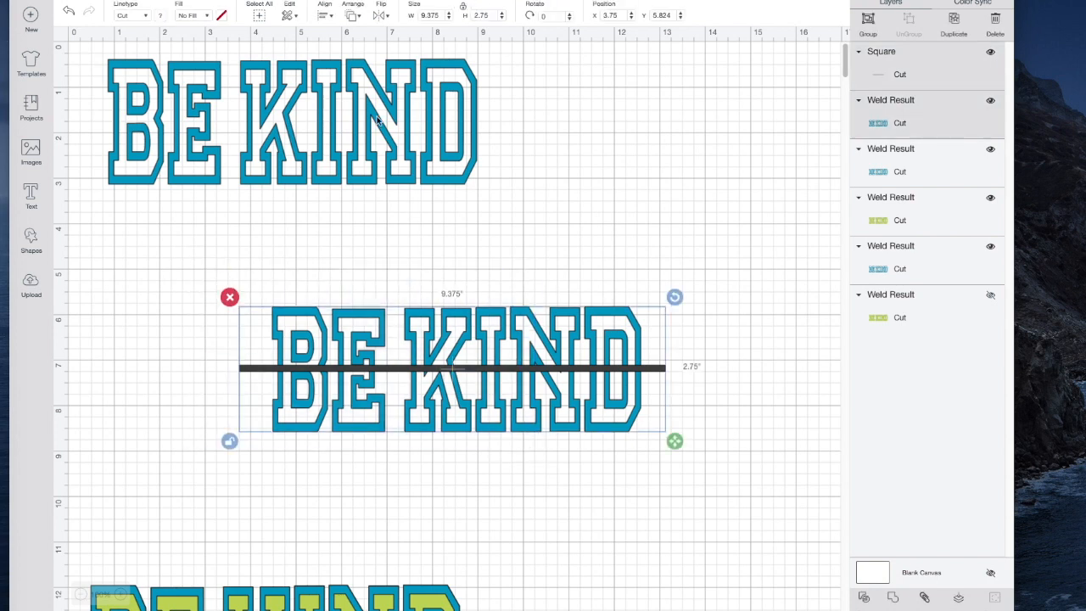
click(324, 16)
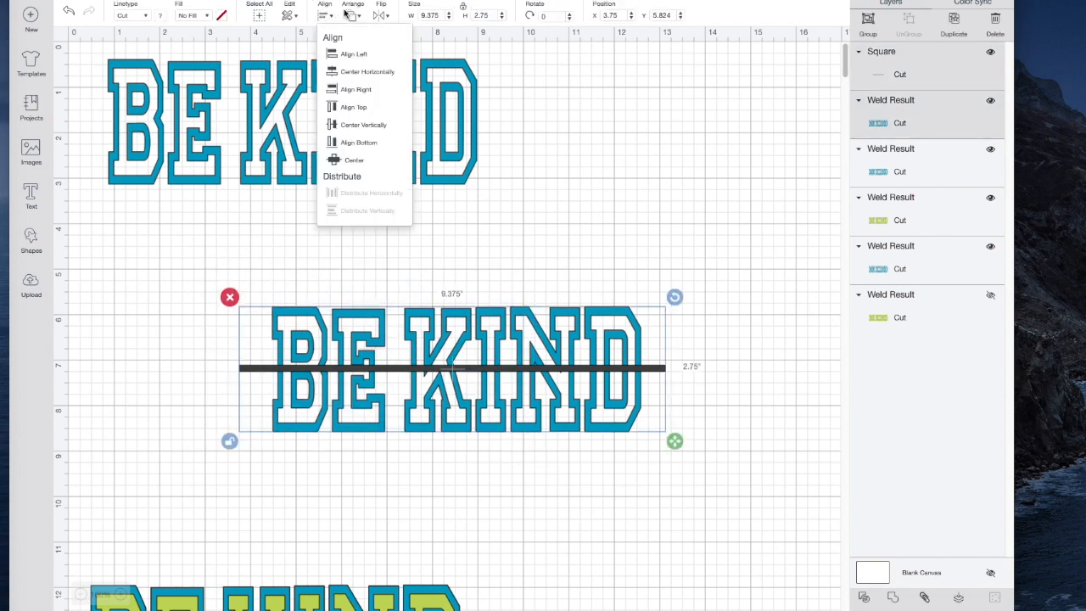
click(361, 126)
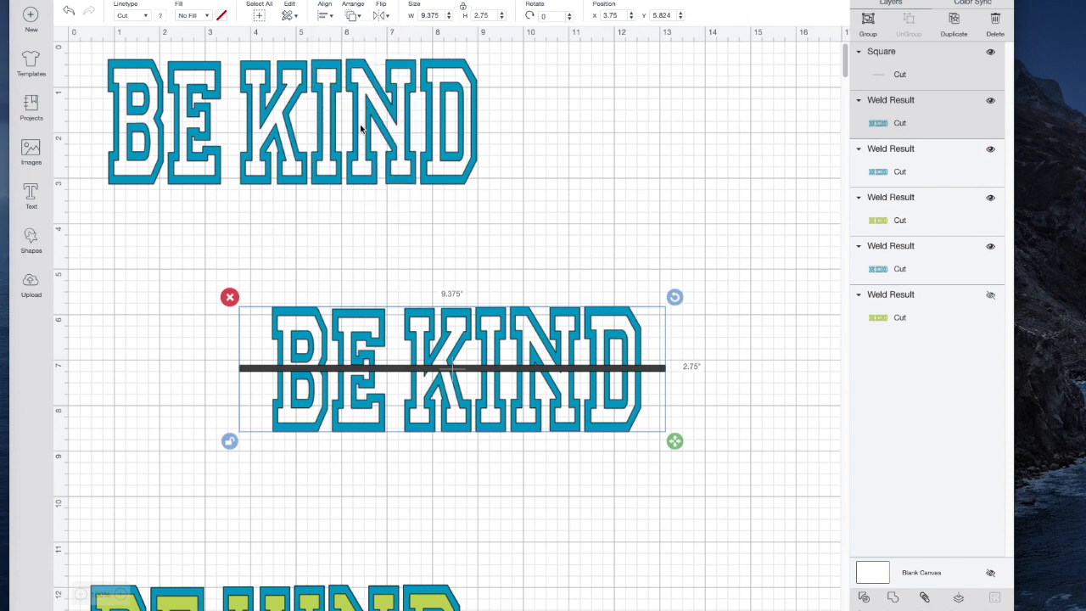
click(865, 599)
Separate the sliced word from the bar, delete the leftover bar pieces and place the word in the middle of the canvas
drag(626, 407, 456, 540)
drag(199, 308, 709, 404)
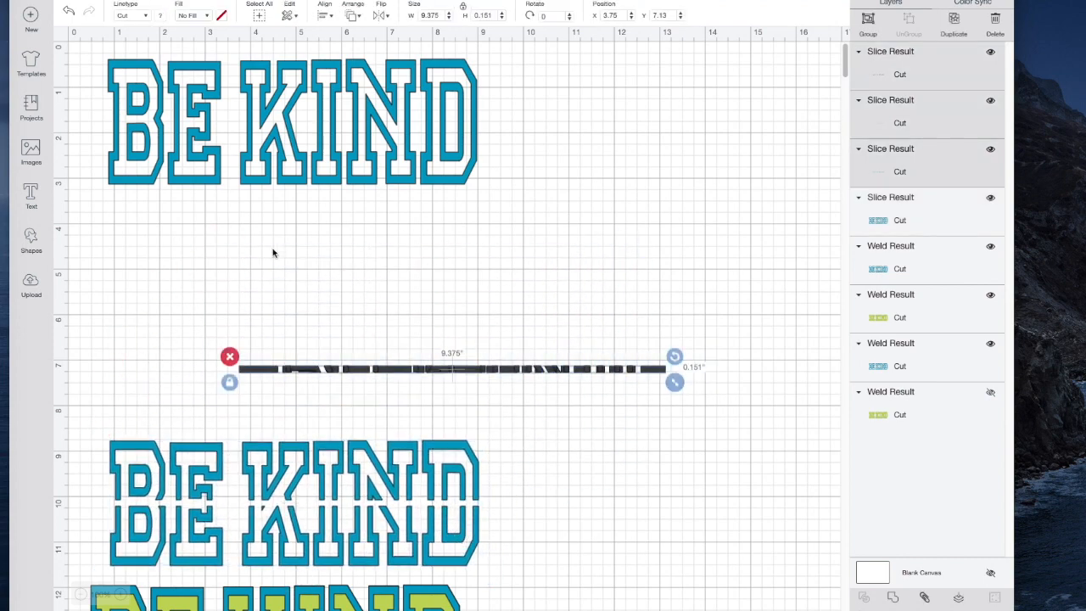
click(230, 355)
drag(321, 457, 391, 356)
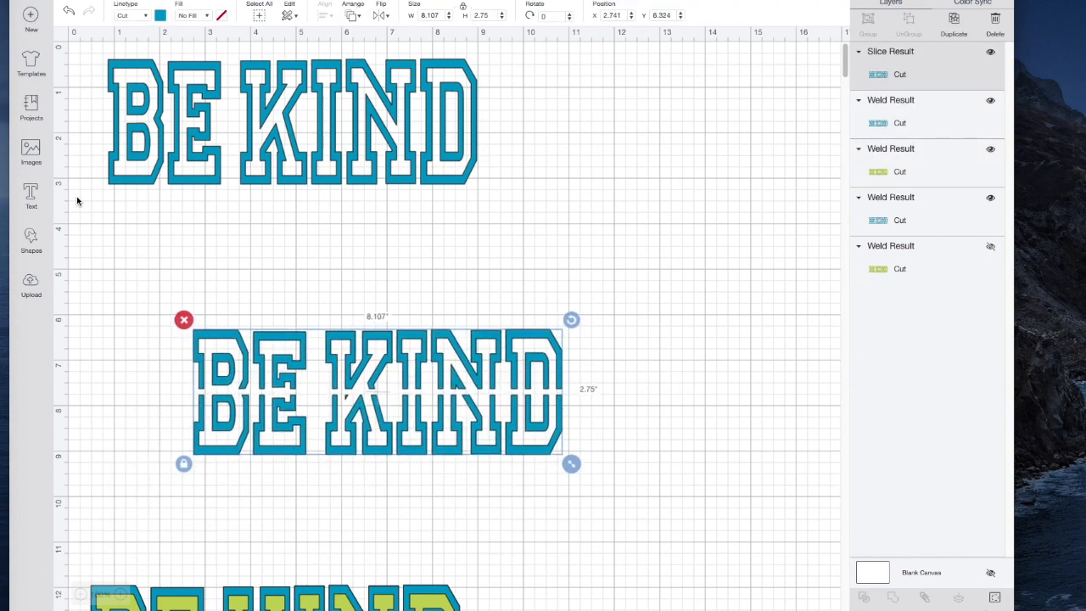
Cover the split word's upper half with an unlocked square stretched to about 9.764 by 2.542 inches and slice the two
click(29, 234)
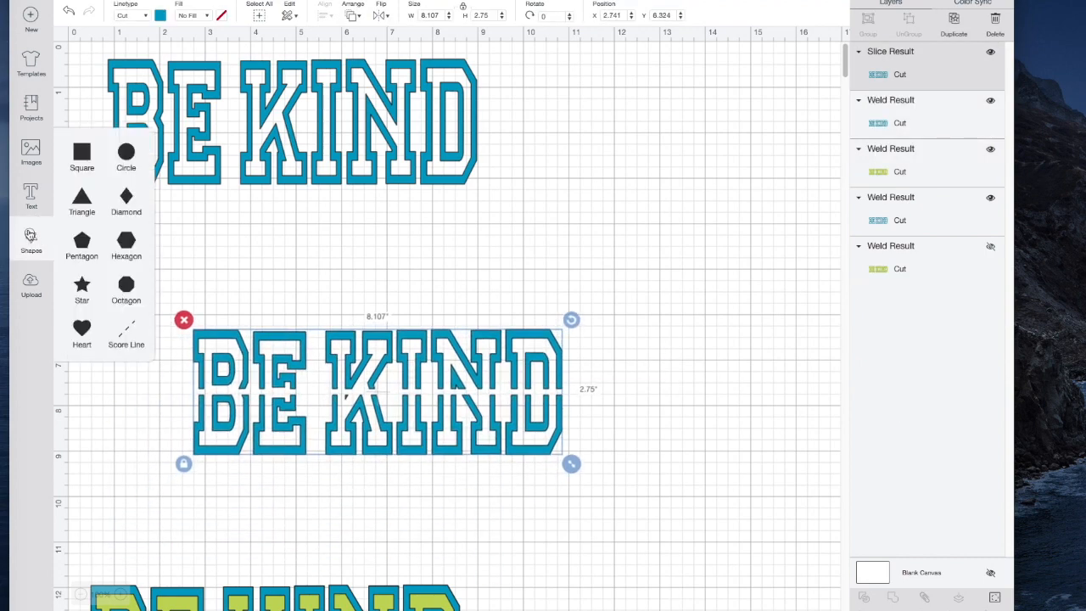
click(81, 155)
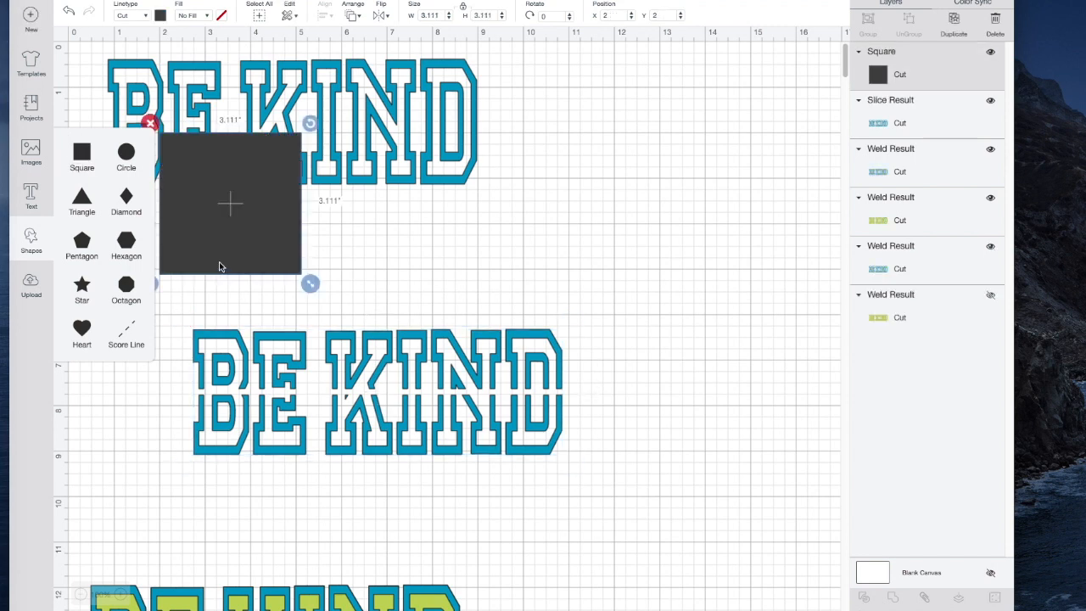
drag(311, 285, 612, 258)
drag(574, 208, 574, 350)
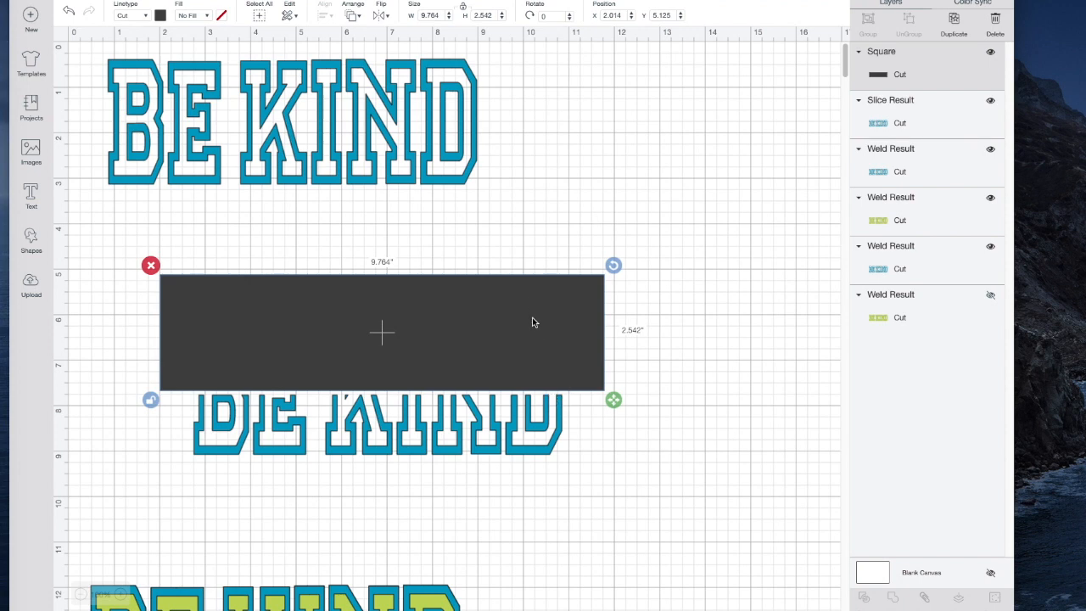
shift+click(503, 433)
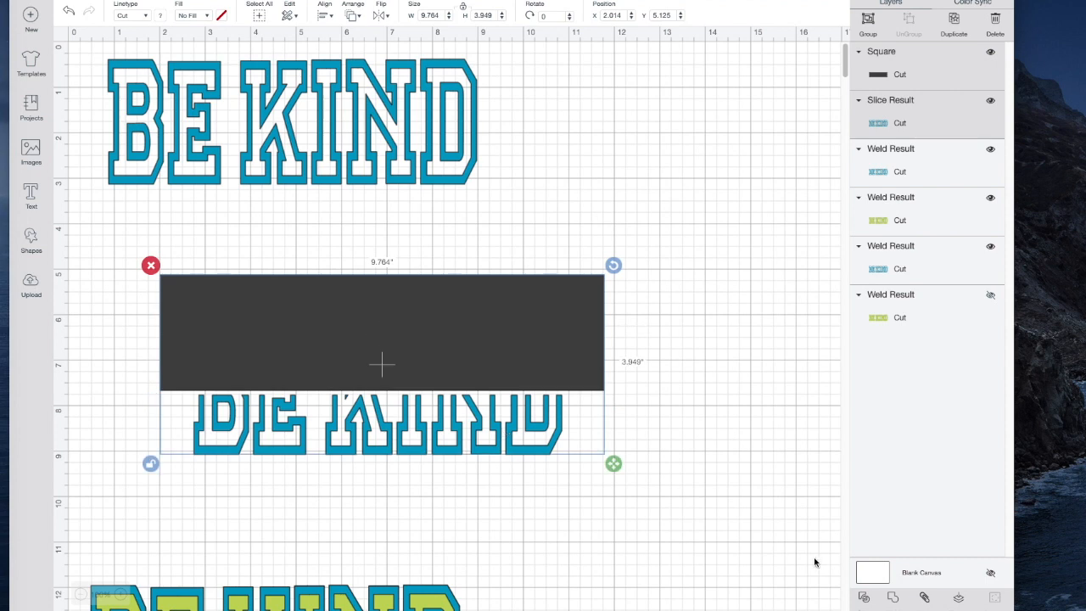
click(864, 599)
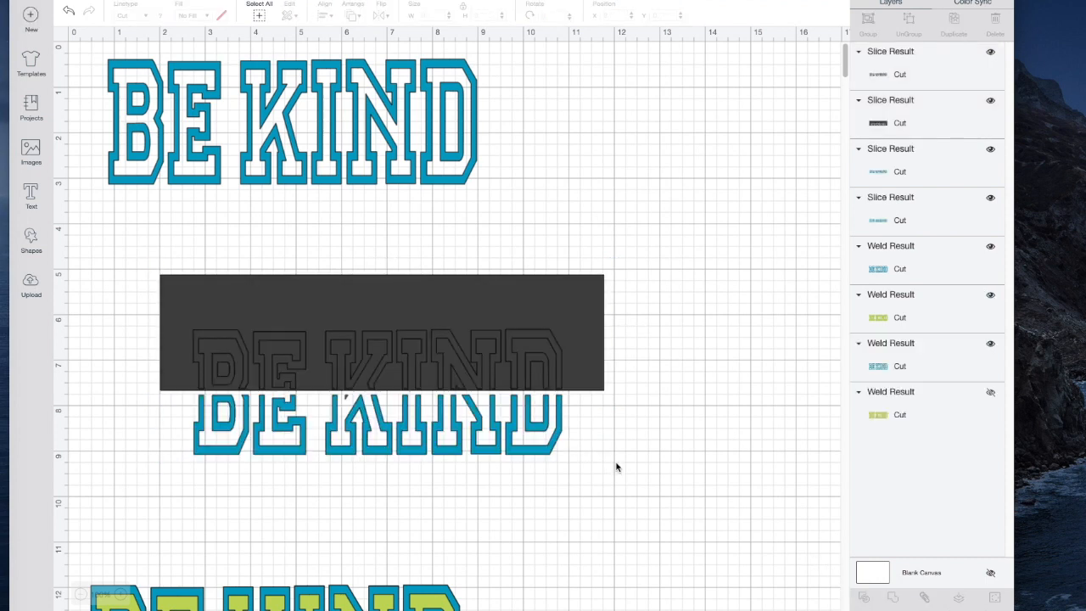
Delete the dark rectangle and the dark upper-half letter pieces left over from the slice
click(257, 296)
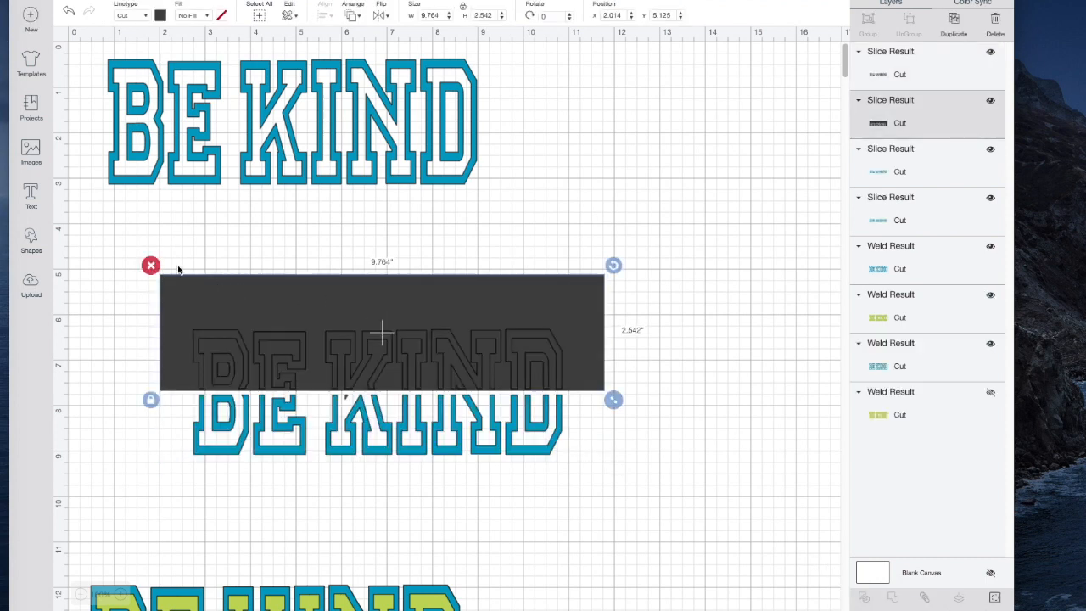
click(151, 264)
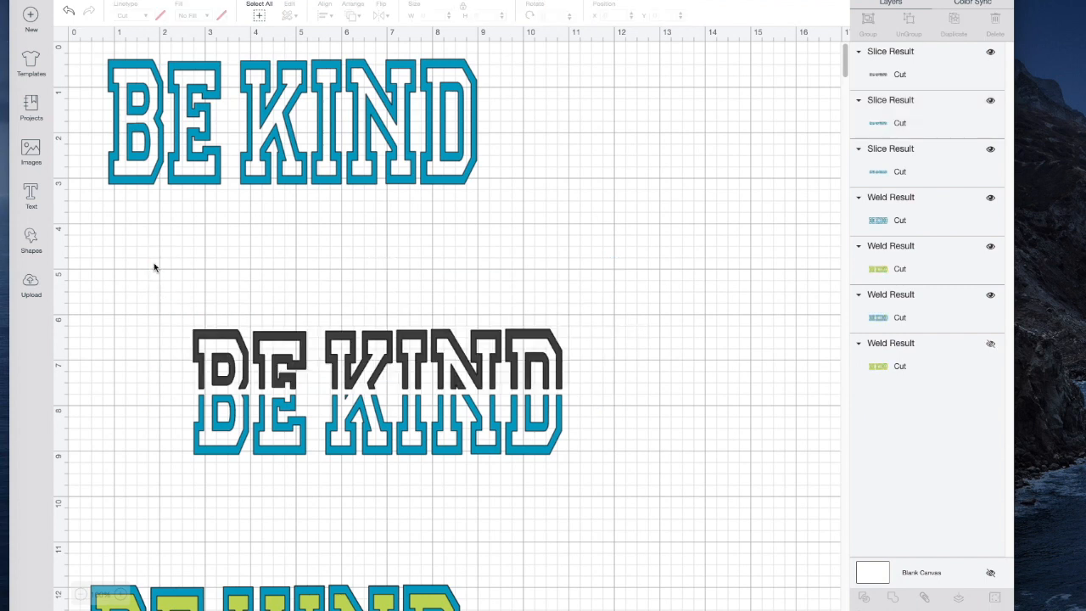
click(215, 339)
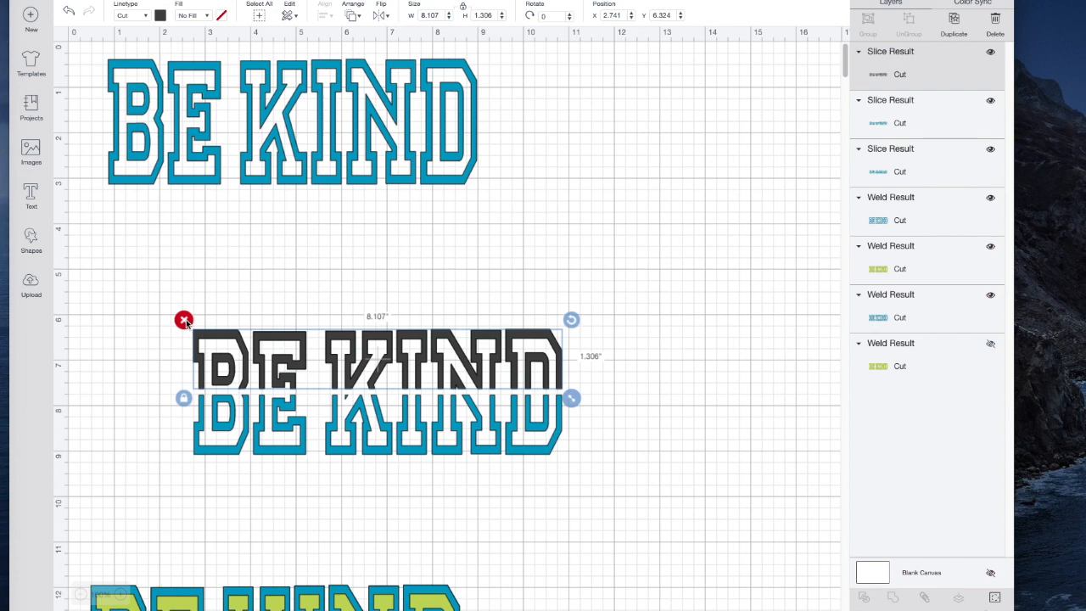
click(184, 320)
mouse_move(203, 337)
mouse_down()
mouse_move(206, 311)
mouse_move(204, 333)
mouse_up()
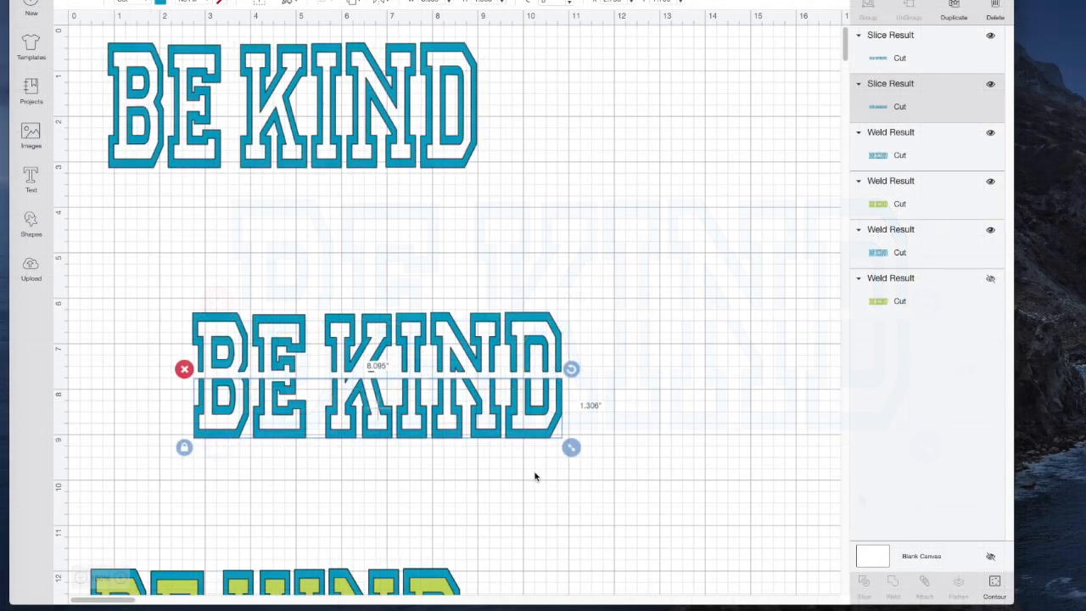
Hide the small triangular sliver contour in the K of the word's lower half
click(997, 584)
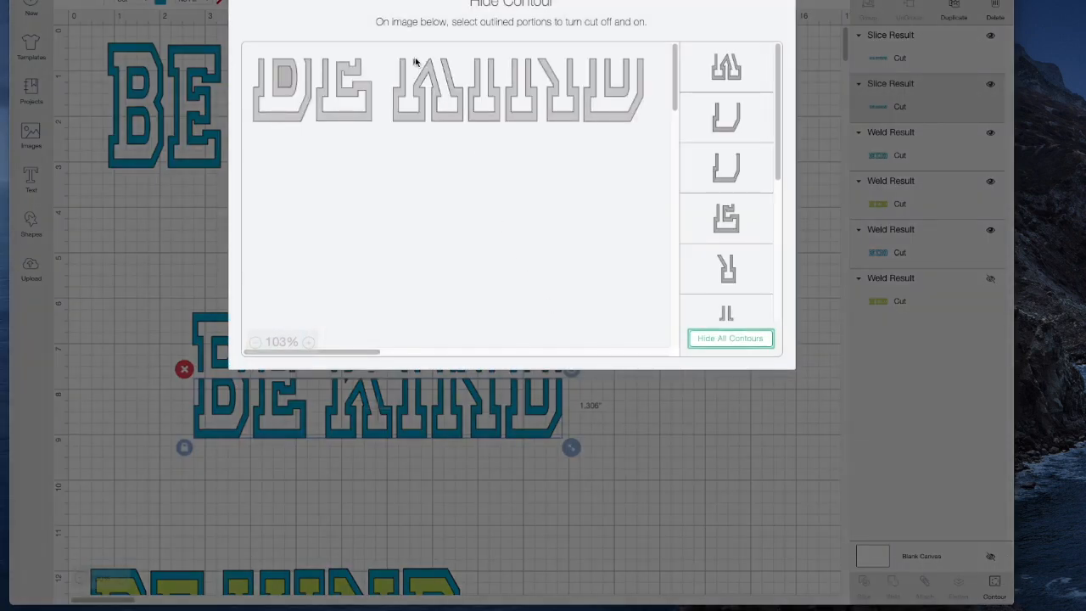
scroll(733, 167, down, 5)
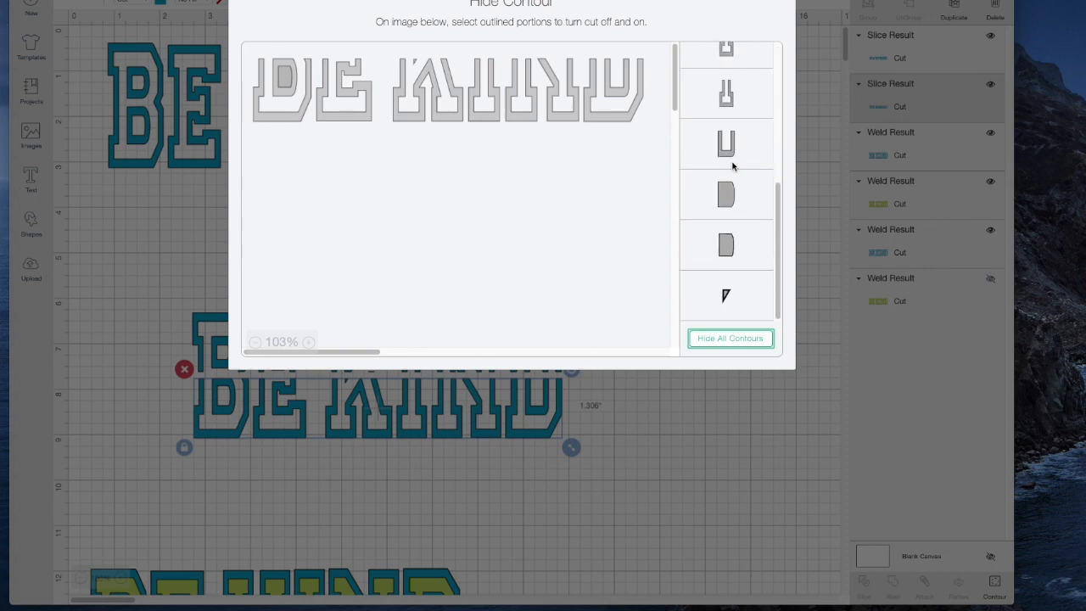
click(724, 296)
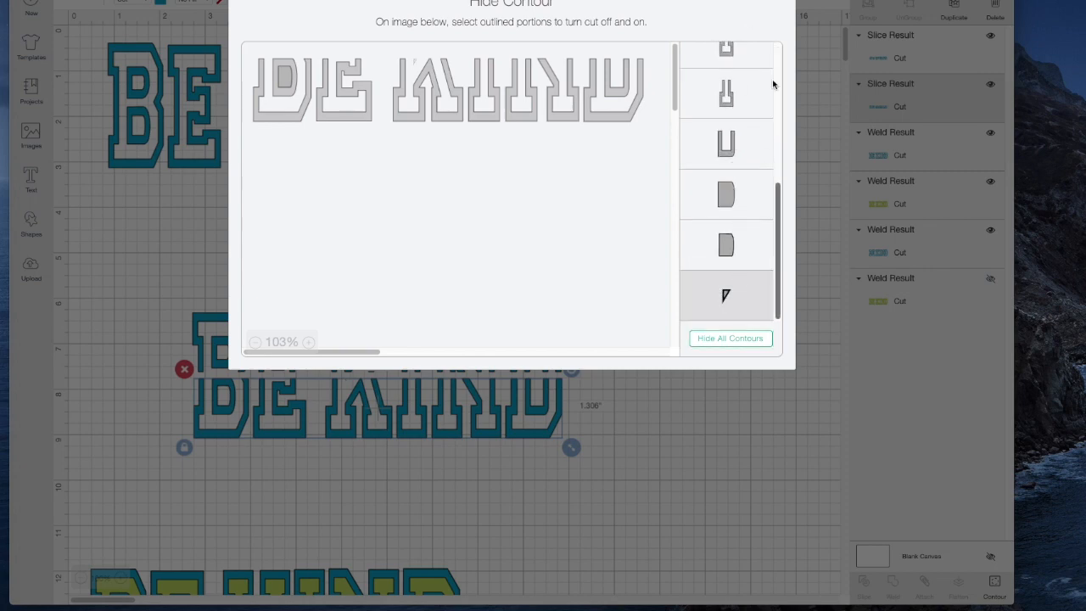
click(780, 2)
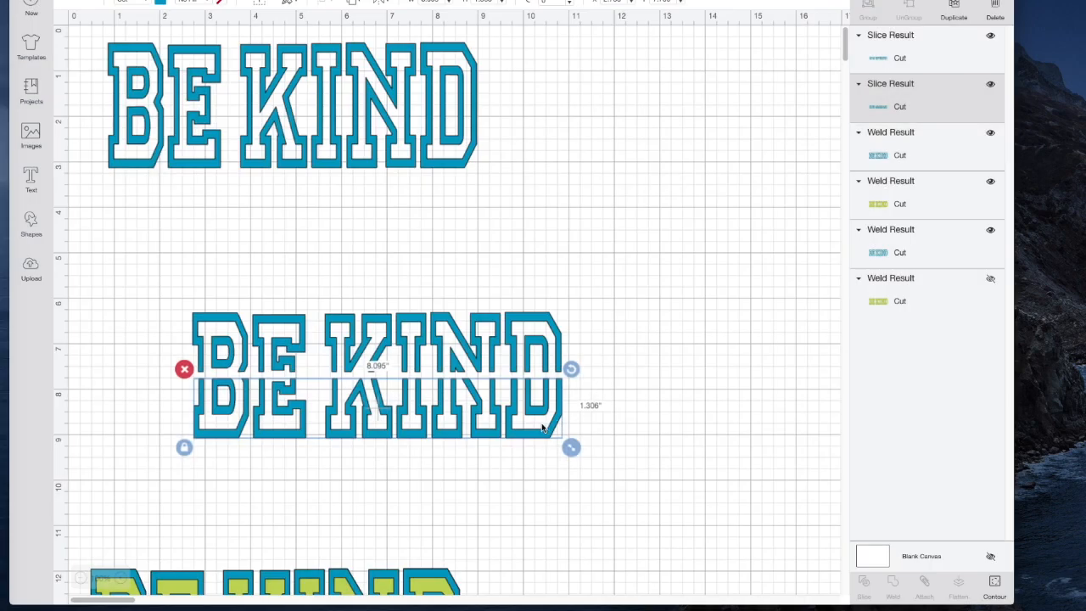
Pull the two sliced halves apart and place the full blue BE KIND outline between the upper and lower half
drag(542, 429, 524, 528)
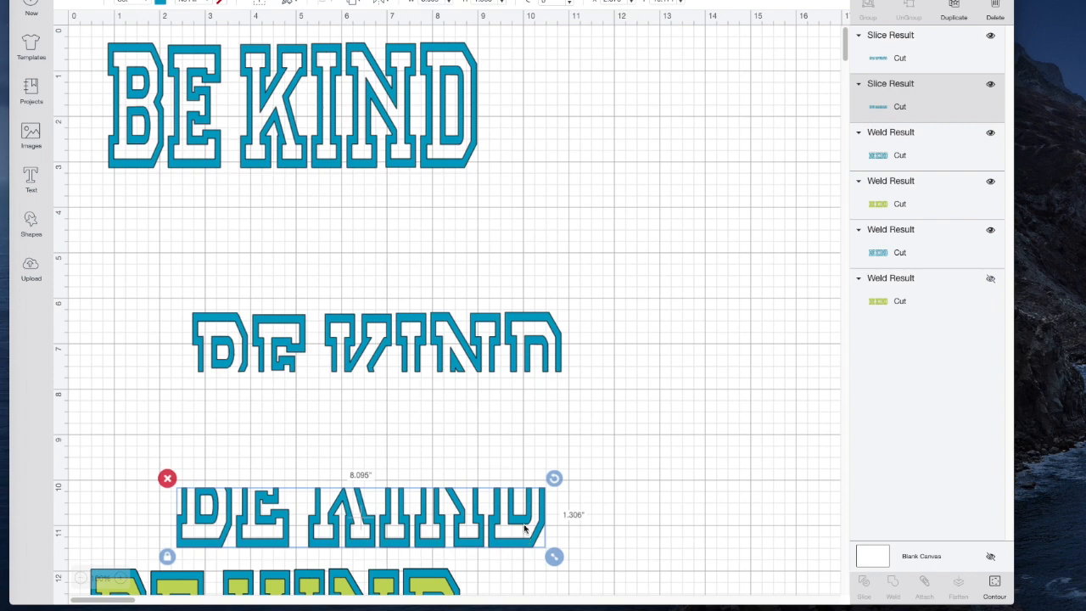
drag(480, 362, 444, 272)
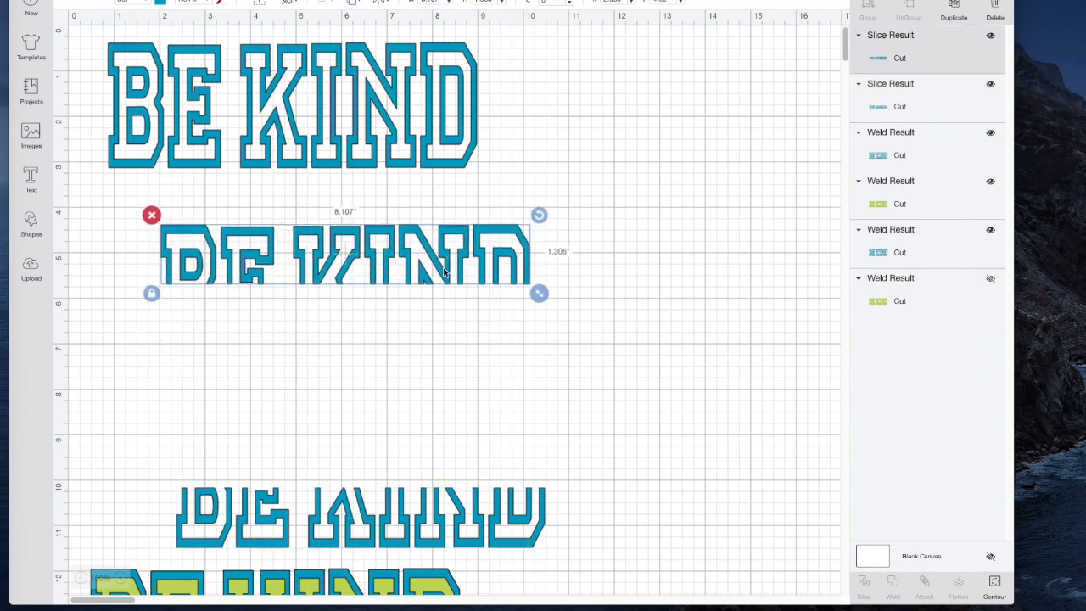
drag(407, 100, 461, 345)
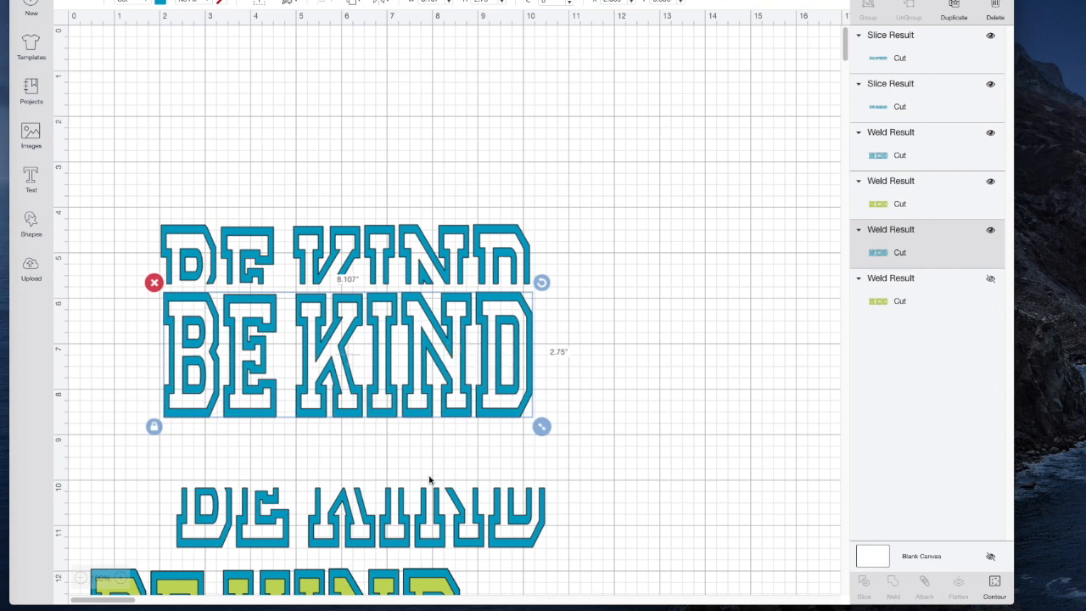
drag(425, 507, 407, 465)
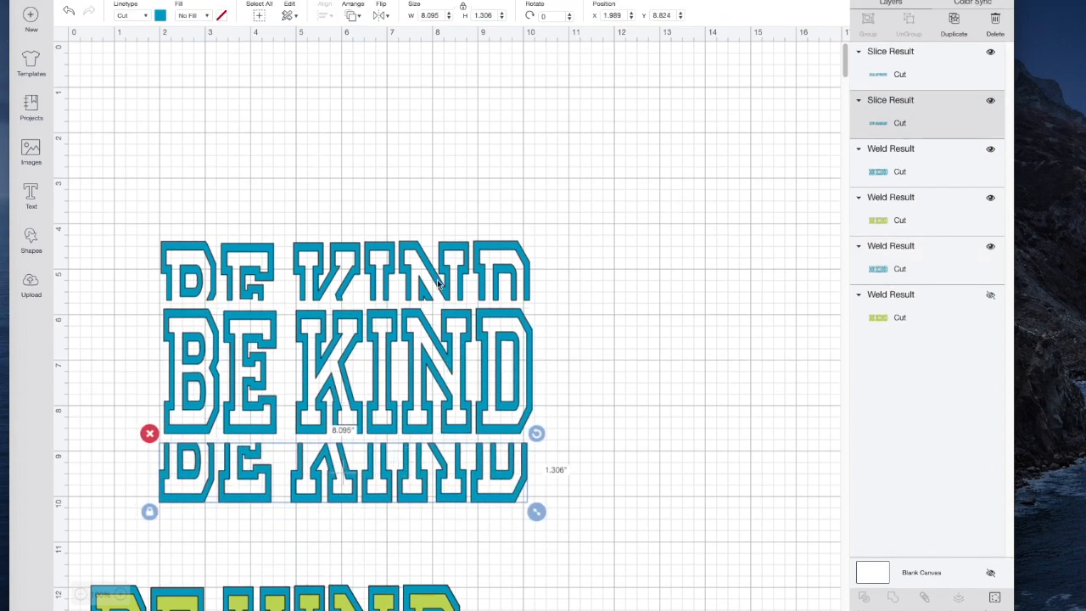
Duplicate the upper half and place the copy above it, and duplicate the lower half and place the copy beneath it
click(415, 268)
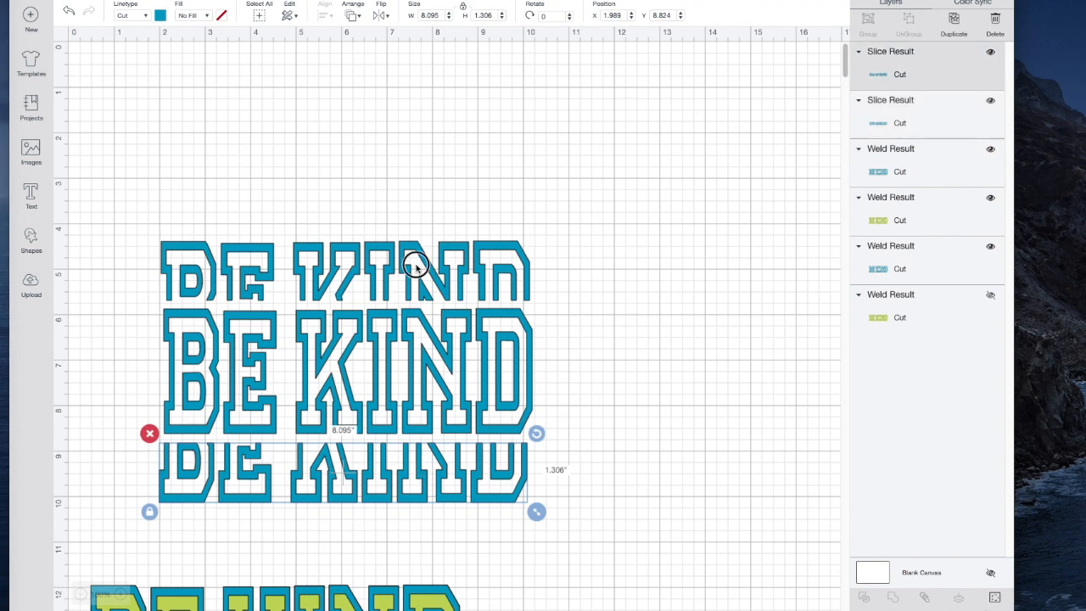
click(953, 23)
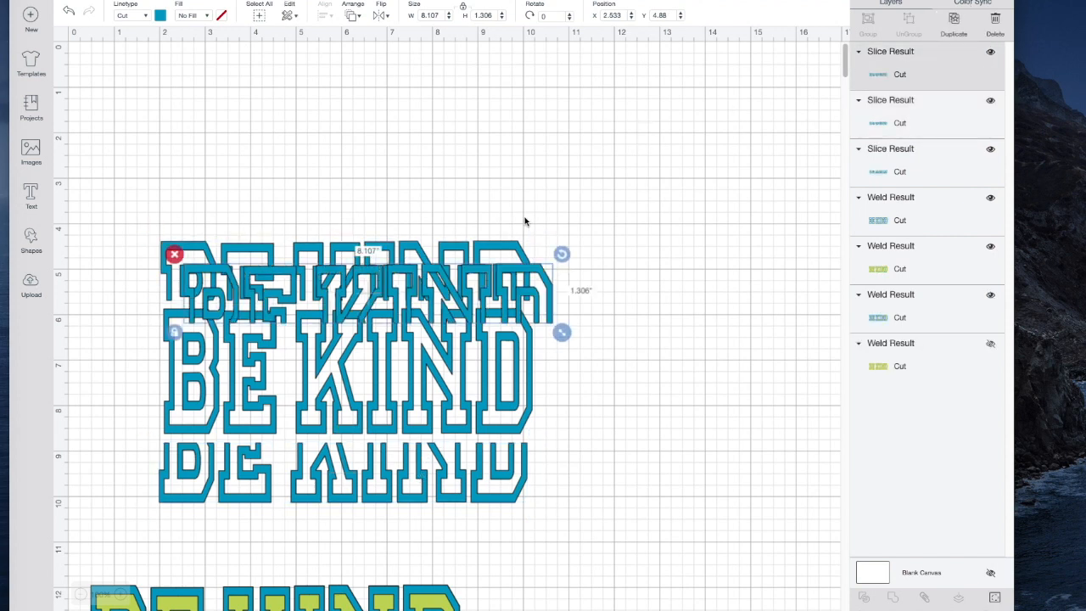
drag(501, 298, 476, 206)
click(490, 480)
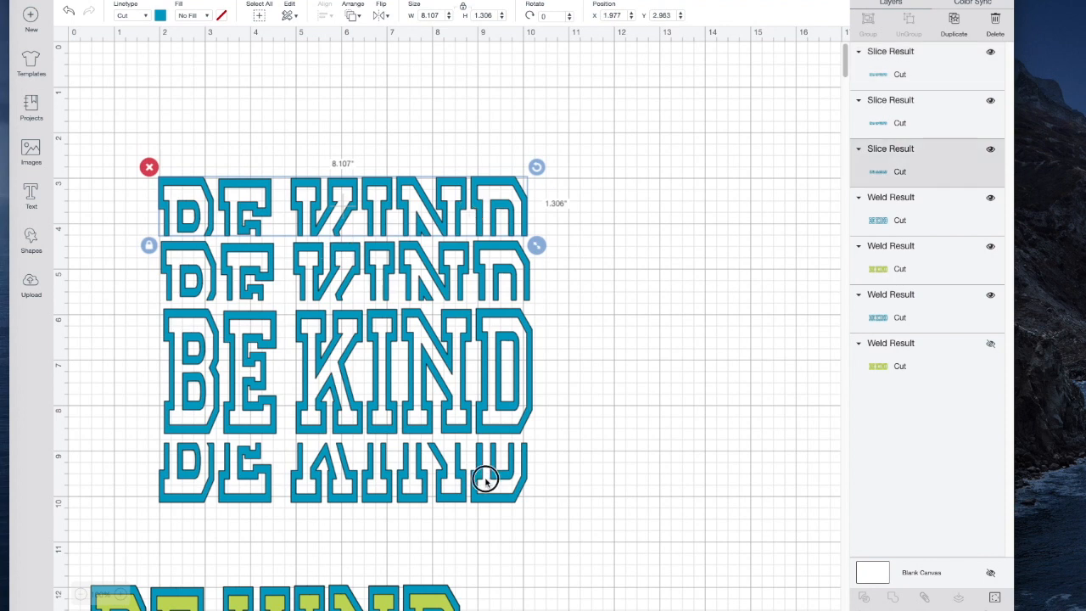
click(953, 22)
drag(452, 496, 430, 537)
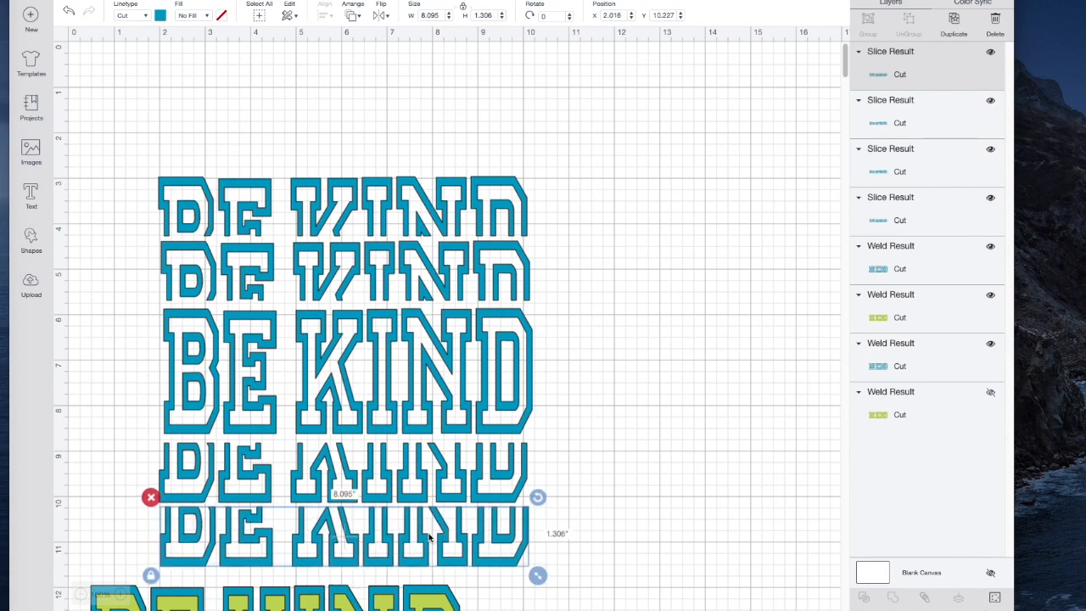
Tighten the gaps around the full word and the lower halves, and center all five blue rows horizontally
scroll(648, 420, down, 1)
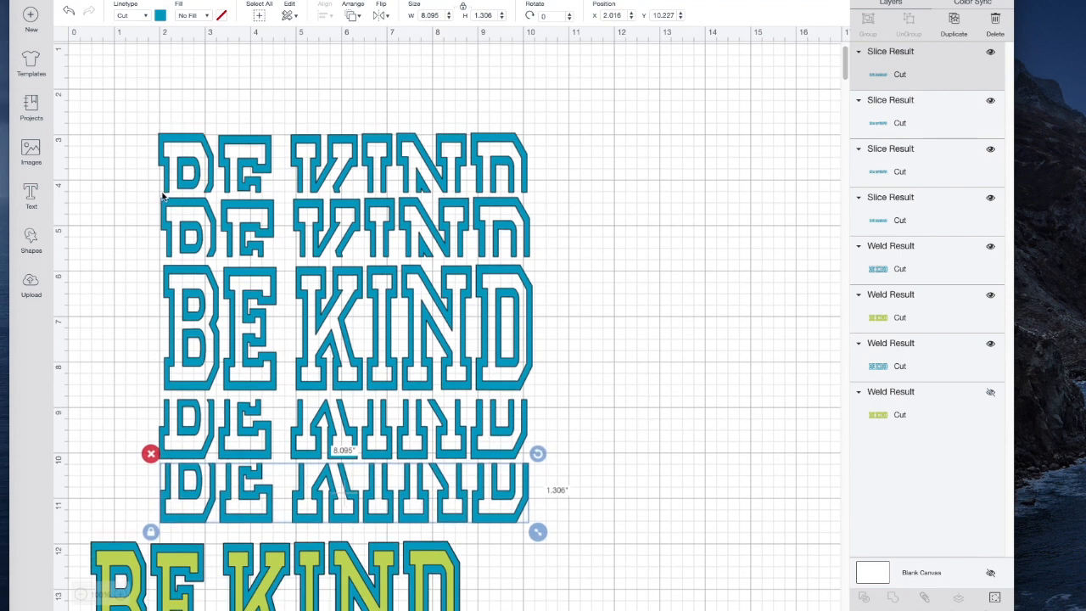
click(177, 286)
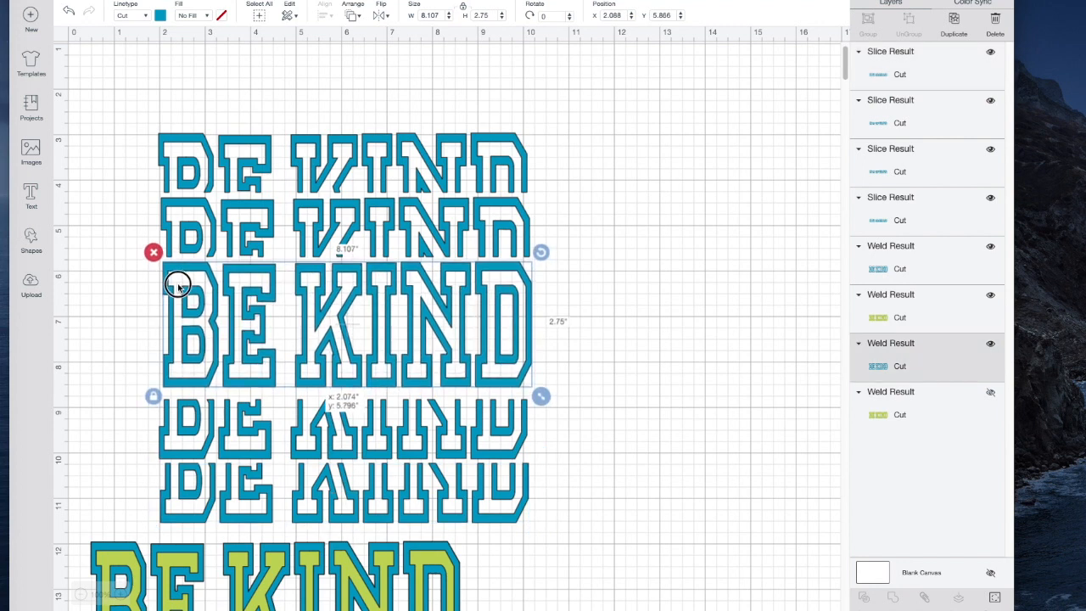
click(173, 428)
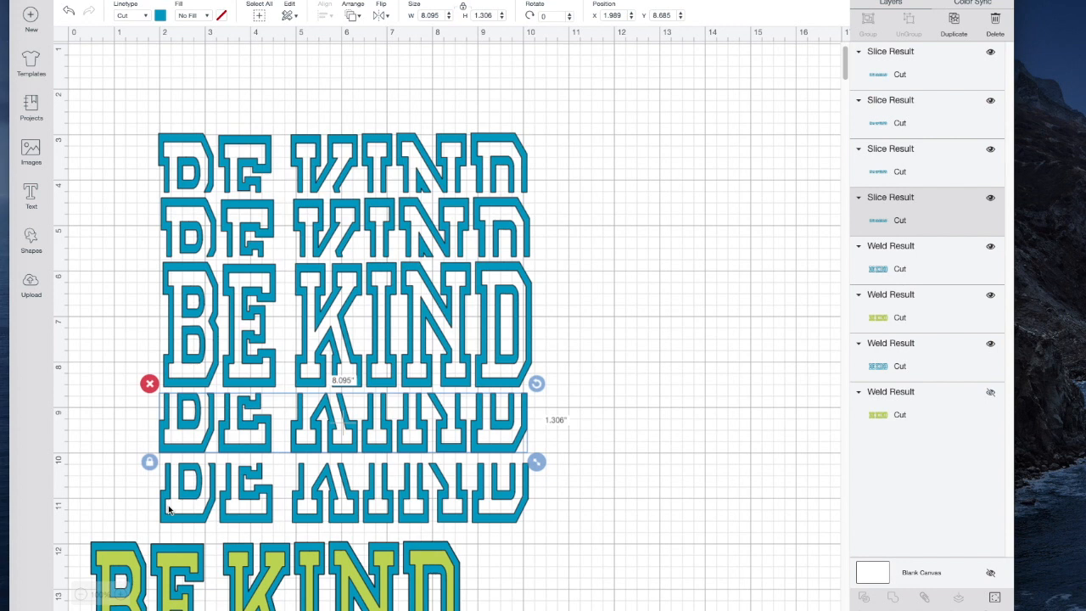
drag(183, 504, 184, 501)
drag(107, 87, 541, 527)
click(325, 16)
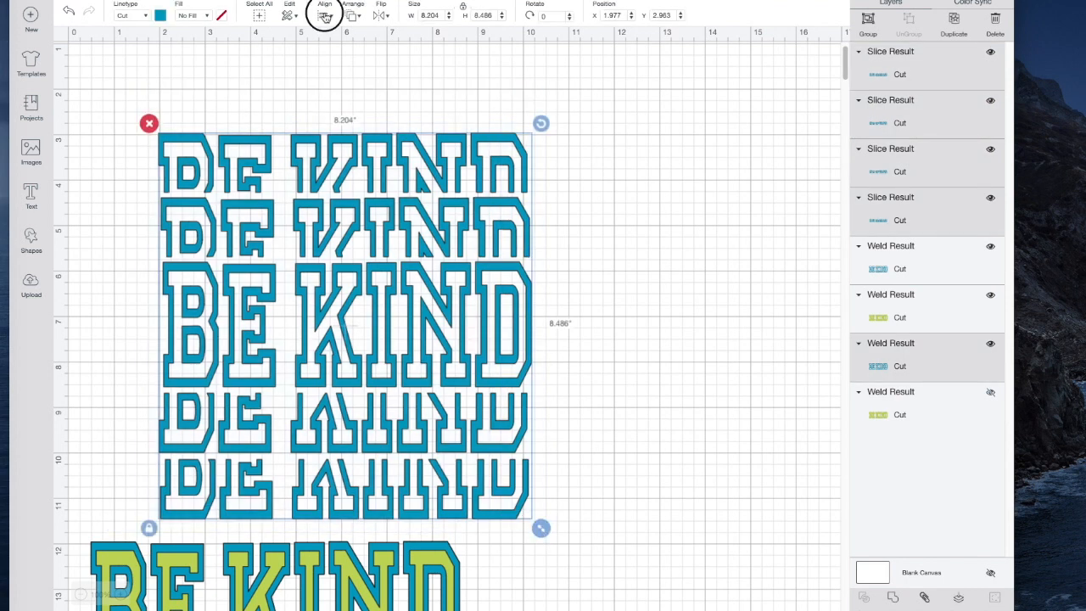
click(370, 72)
click(629, 279)
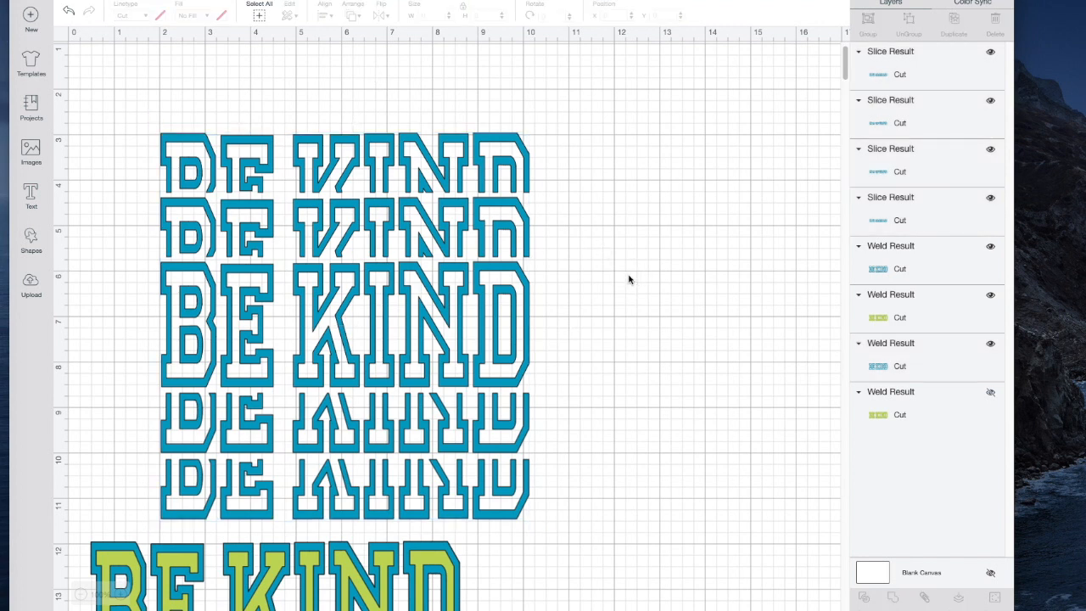
Shift the two upper-half rows up slightly to even the spacing and center the five rows horizontally again
click(502, 246)
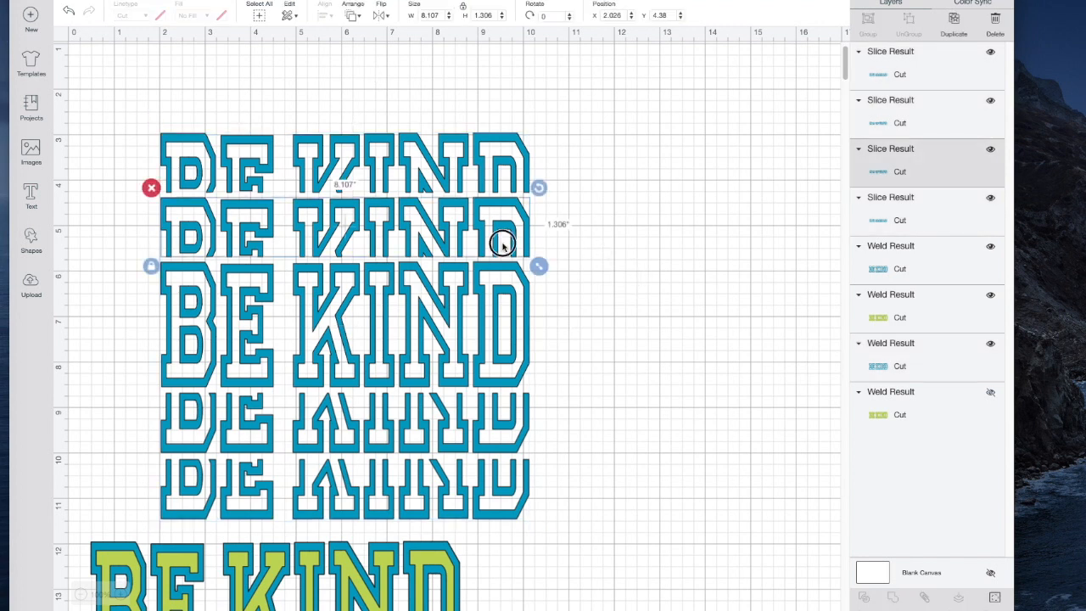
click(498, 182)
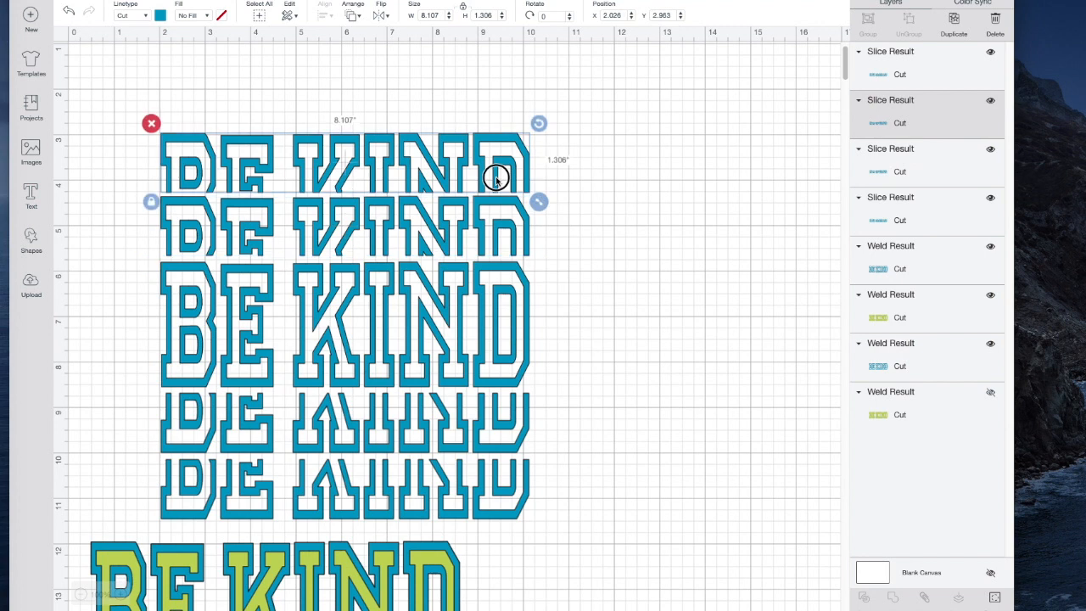
click(698, 183)
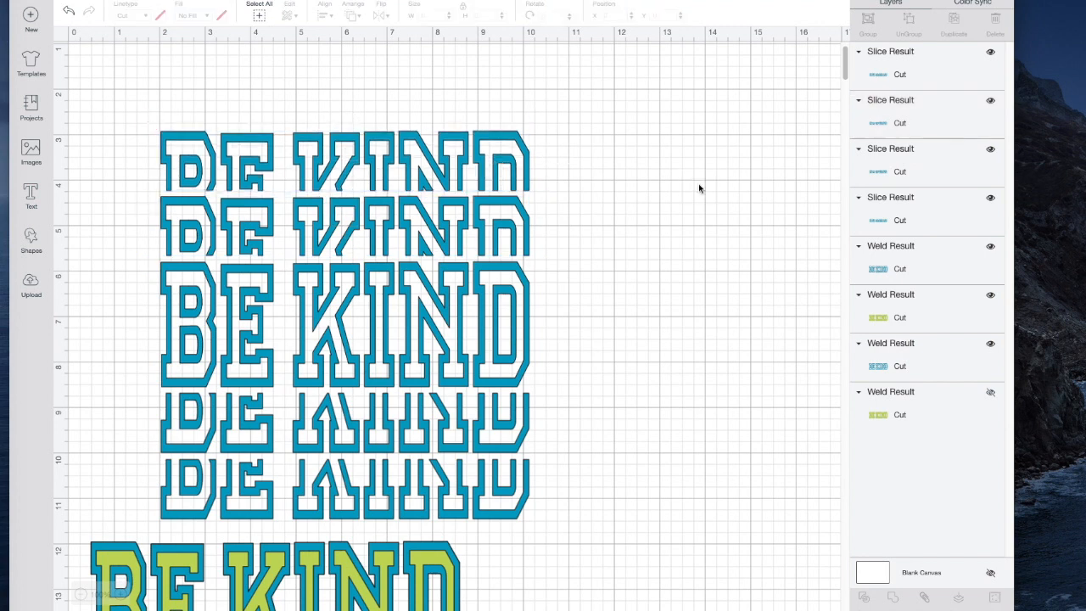
drag(97, 91, 552, 522)
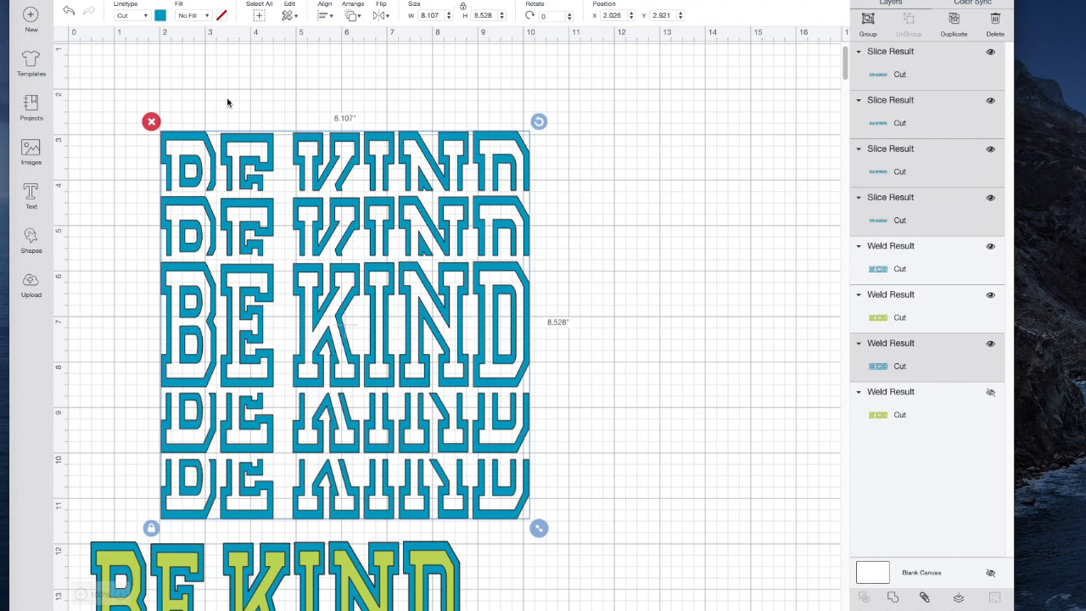
click(325, 15)
click(367, 74)
Unhide the solid green BE KIND layer and place it behind the full blue outline in the middle
click(990, 395)
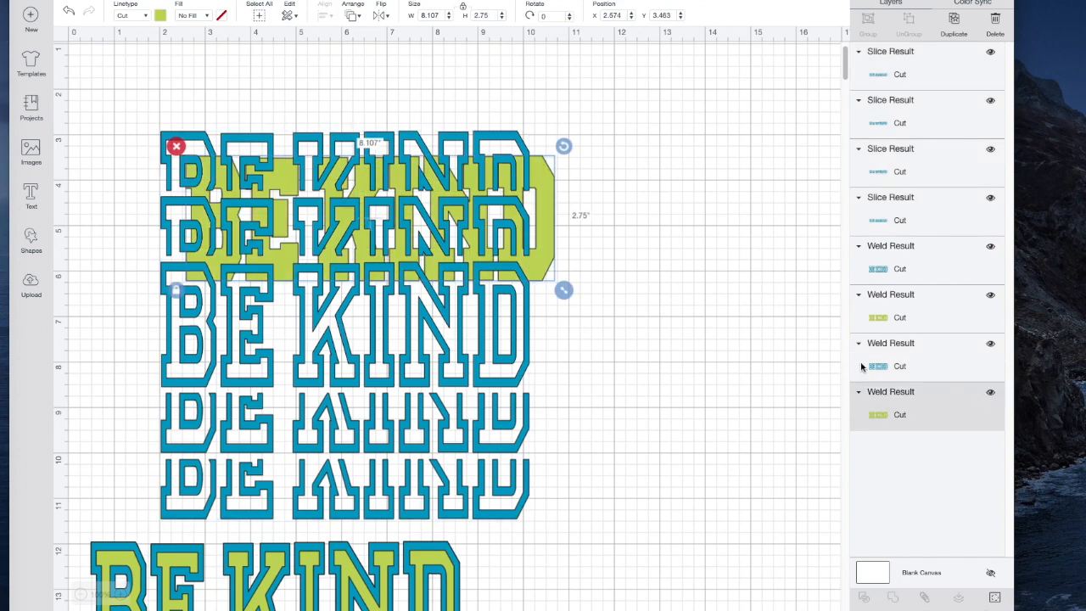
drag(548, 252, 523, 364)
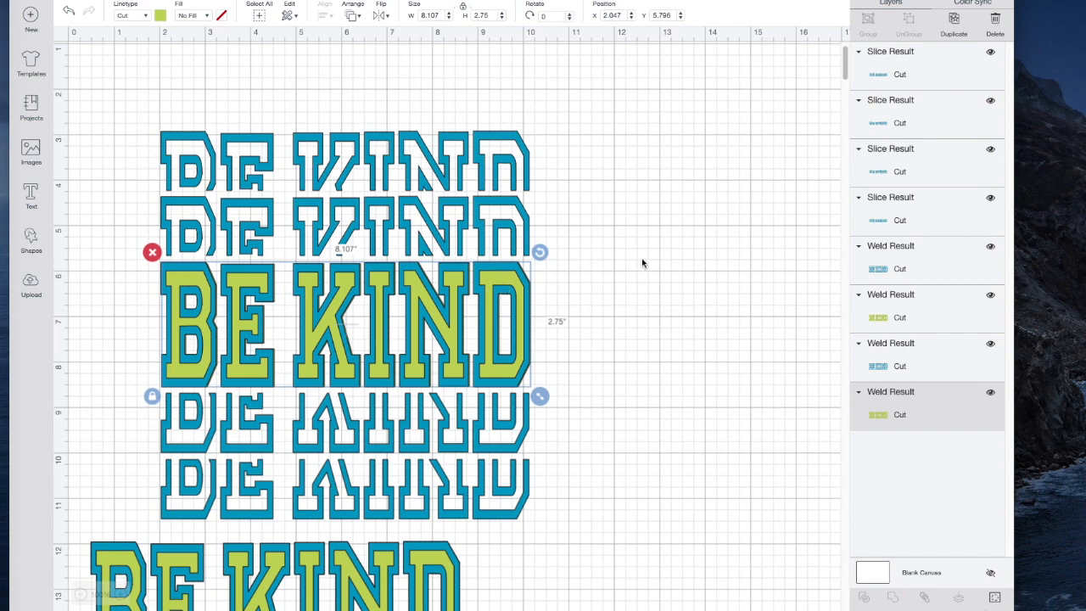
Slice the spare two-layer BE KIND below the stack and delete its blue outline and leftover green outline, keeping the inner green letters
scroll(641, 258, down, 5)
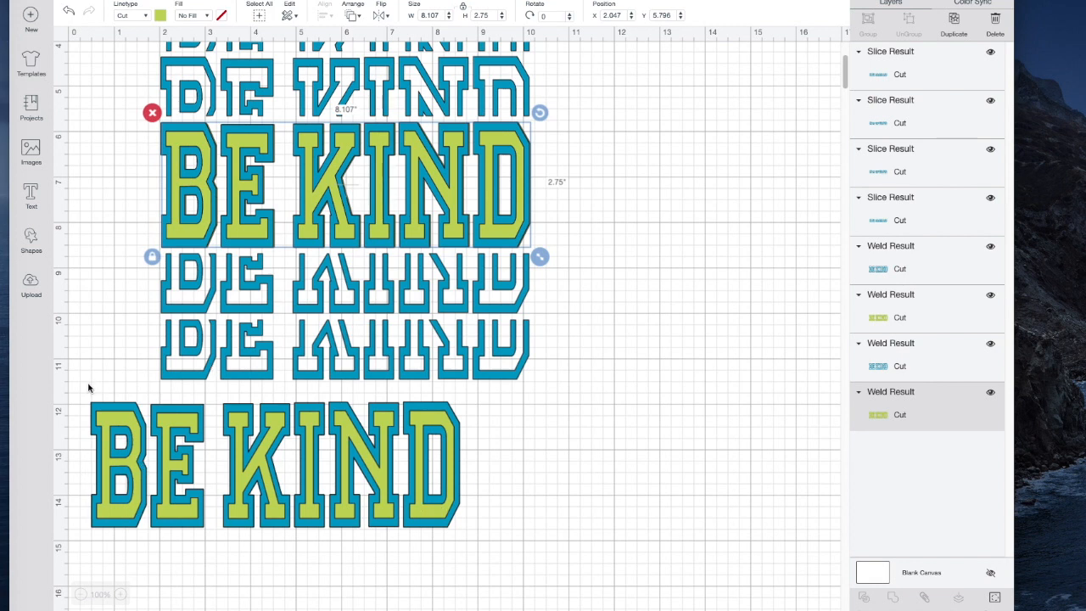
drag(77, 389, 484, 572)
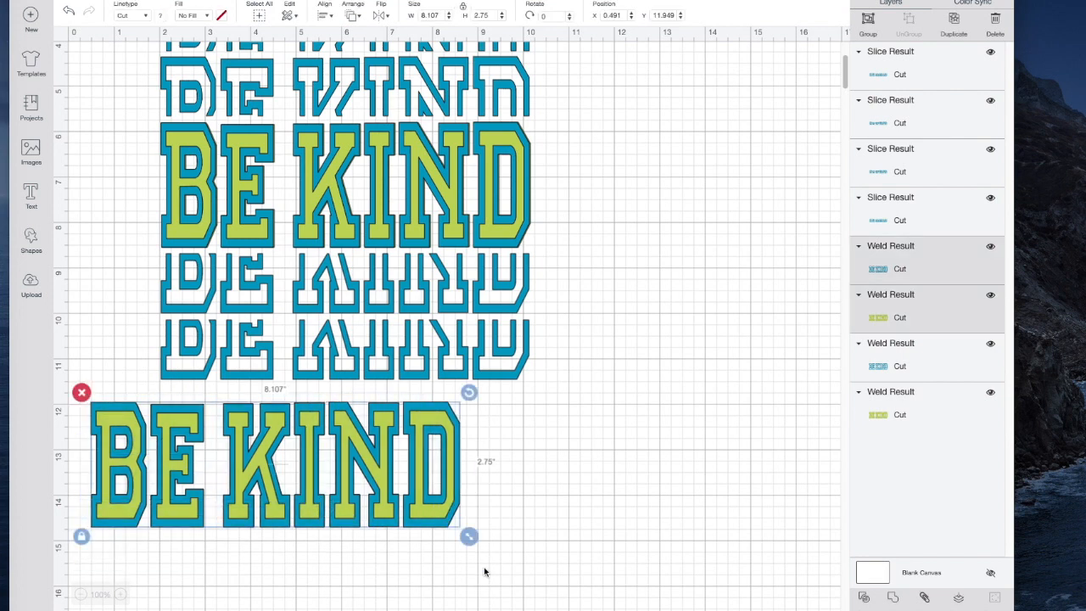
click(863, 598)
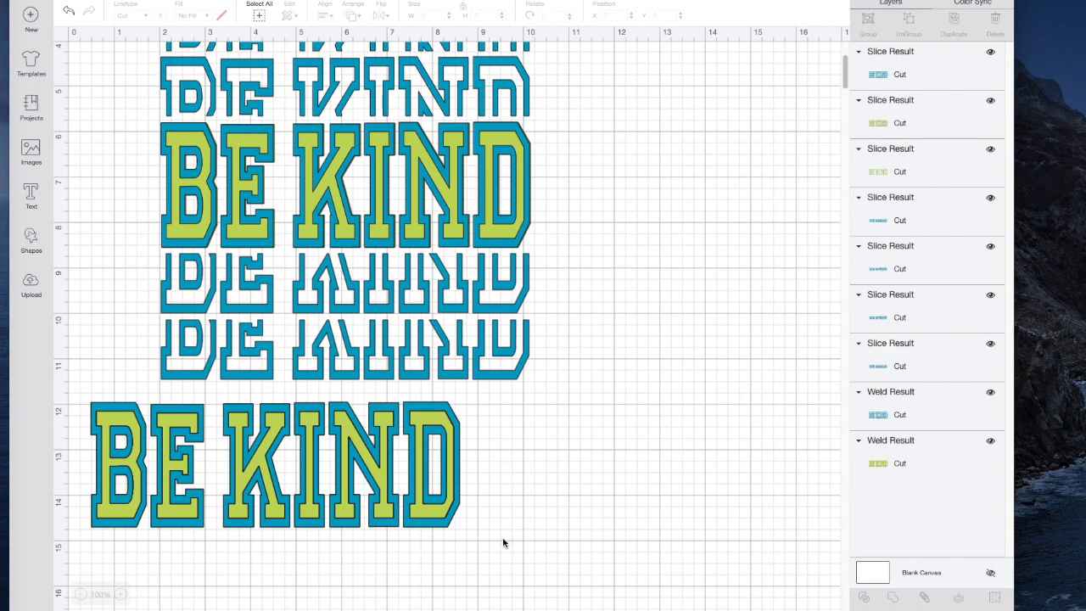
drag(443, 529, 559, 566)
key(Delete)
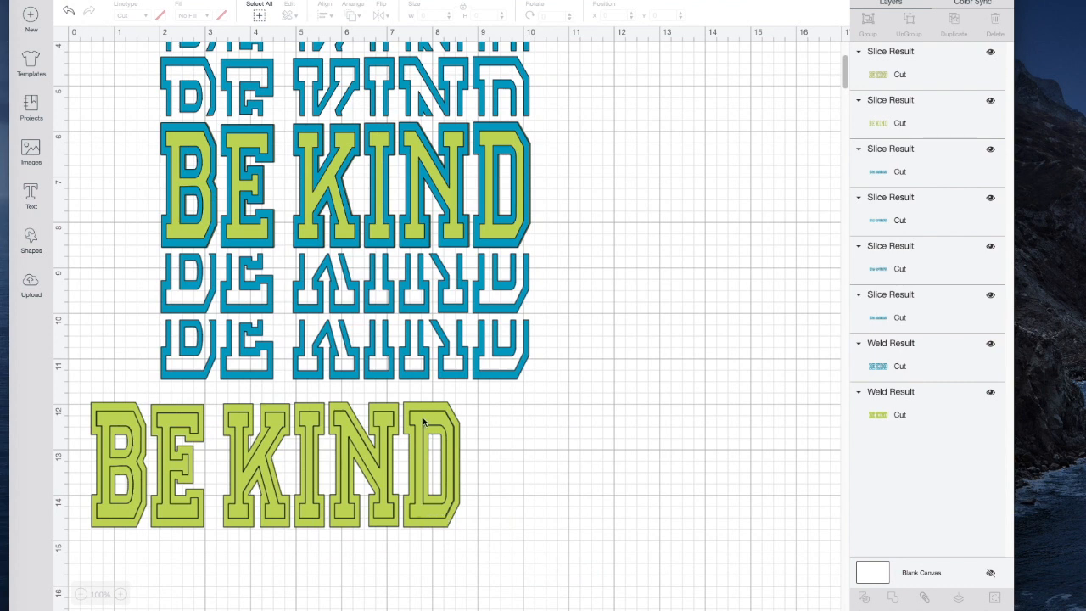
drag(446, 410, 703, 446)
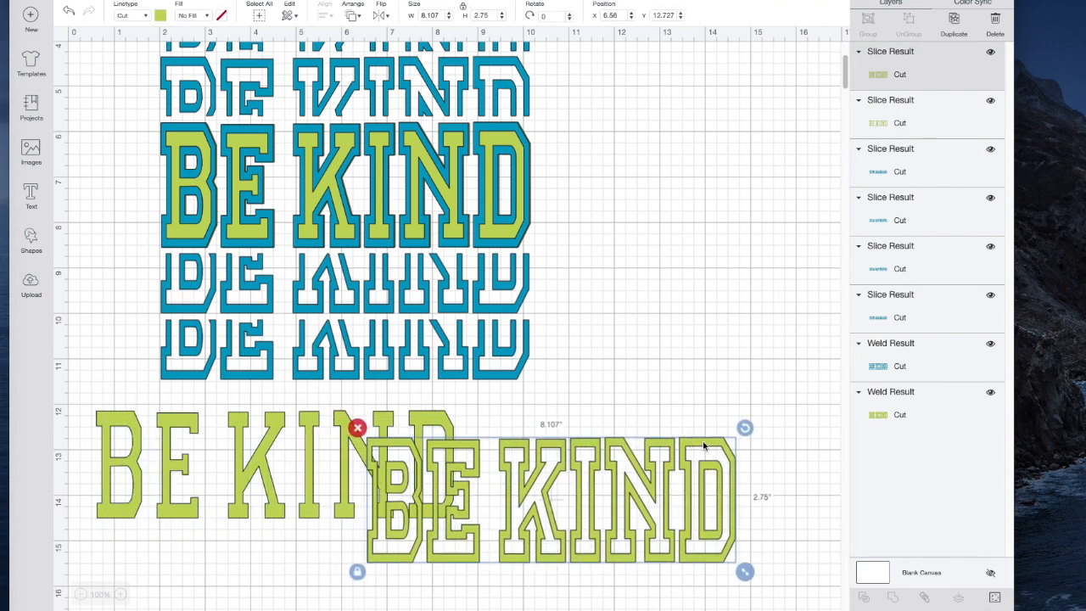
click(357, 427)
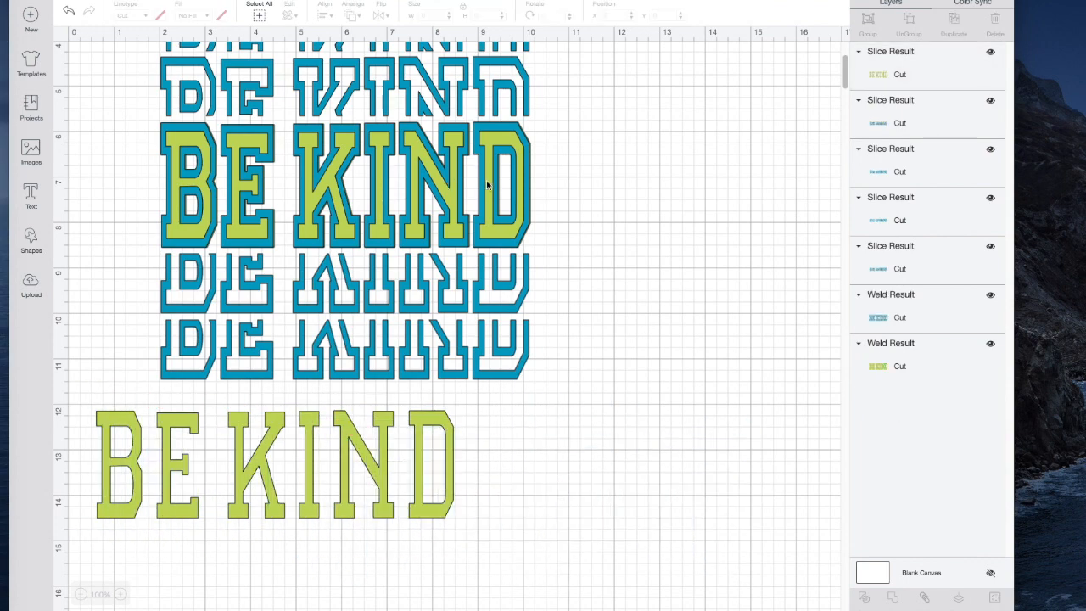
Hide the solid green word and fit the sliced green inner letters inside the full blue outline in the middle row
click(488, 185)
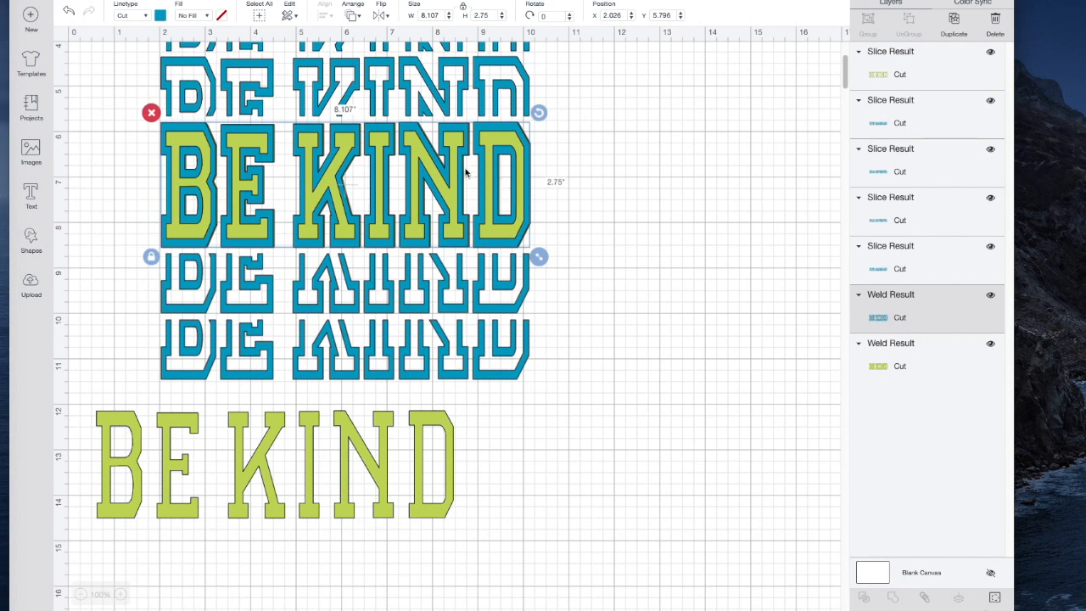
click(990, 53)
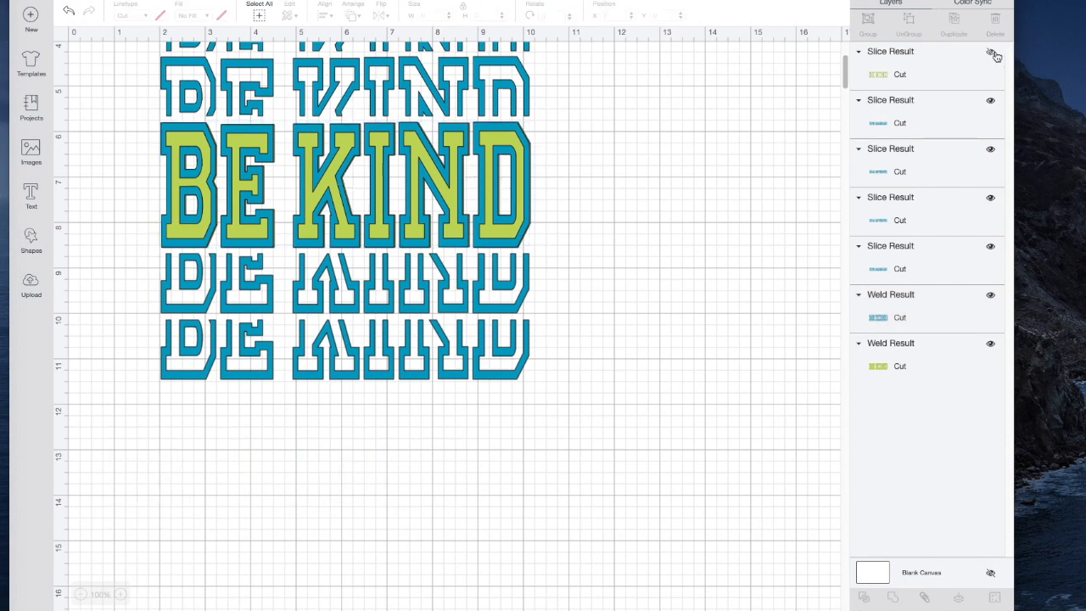
click(993, 52)
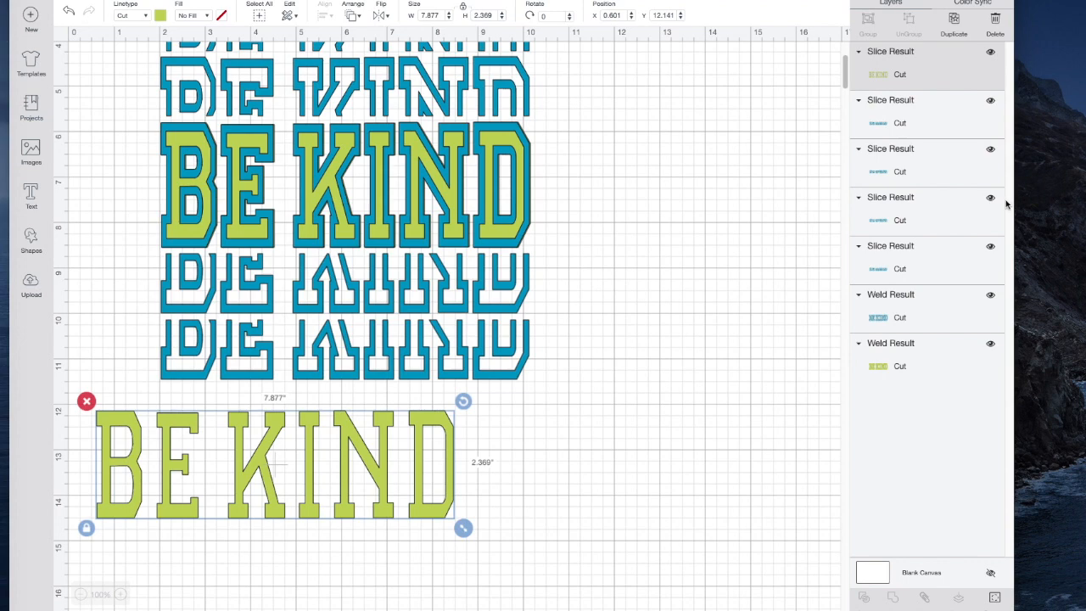
click(990, 344)
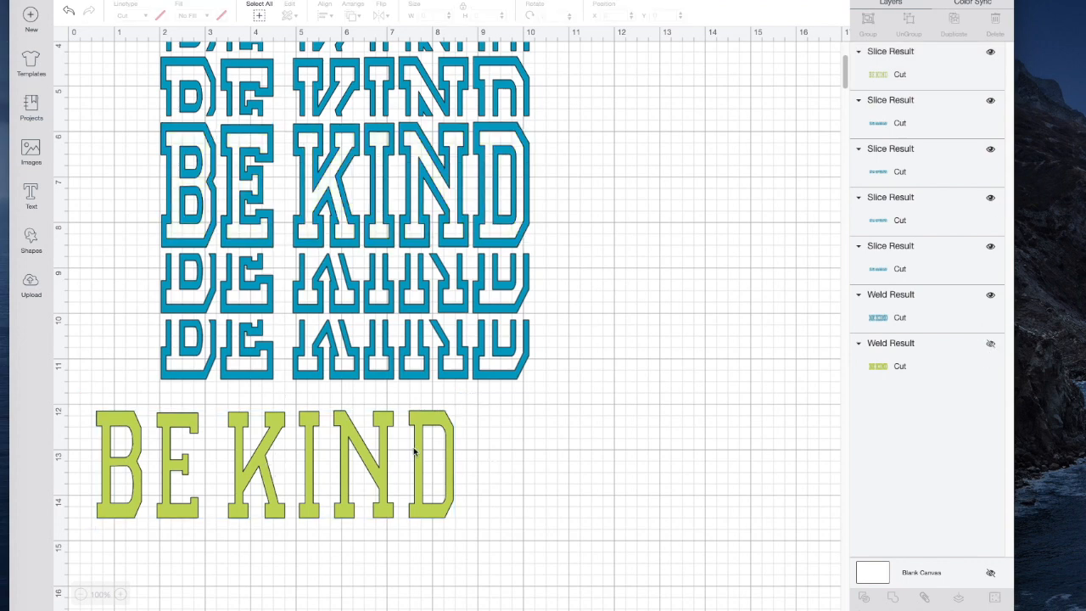
drag(417, 461, 487, 180)
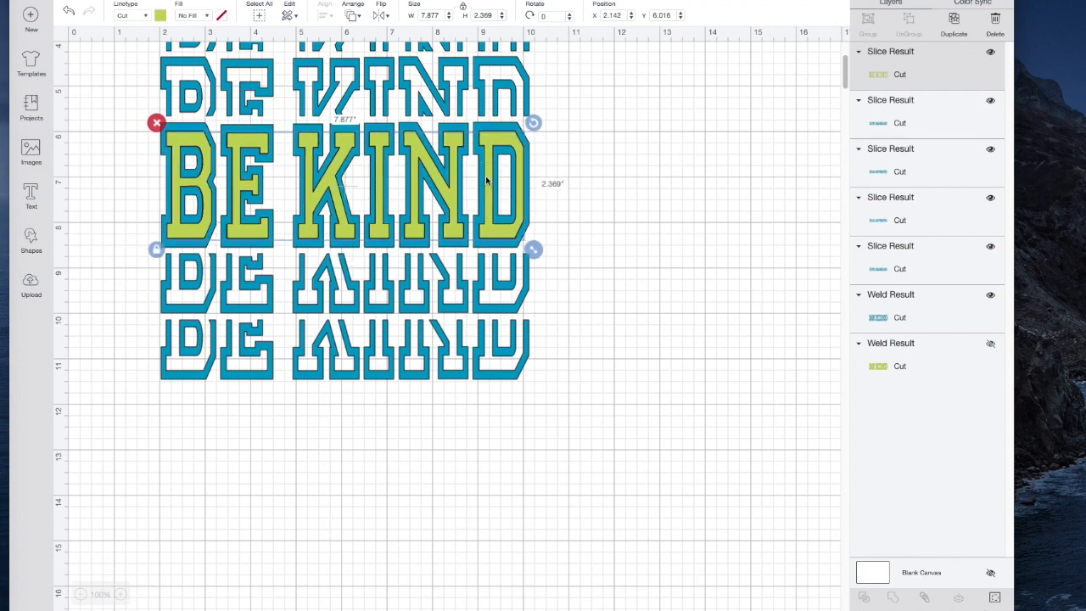
drag(495, 139, 492, 145)
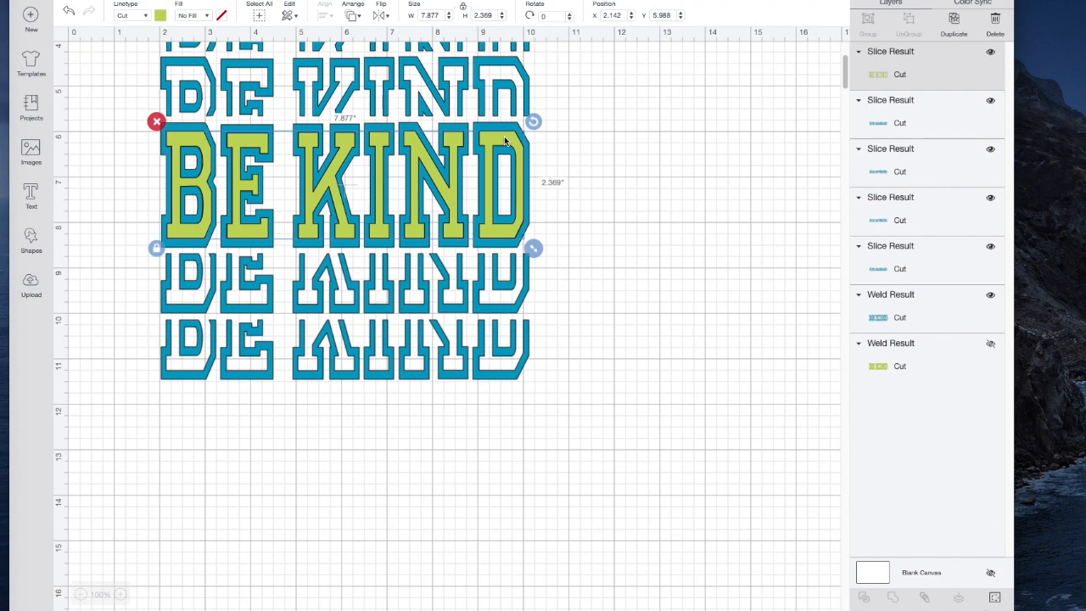
Delete the hidden solid green Weld Result layer
click(887, 356)
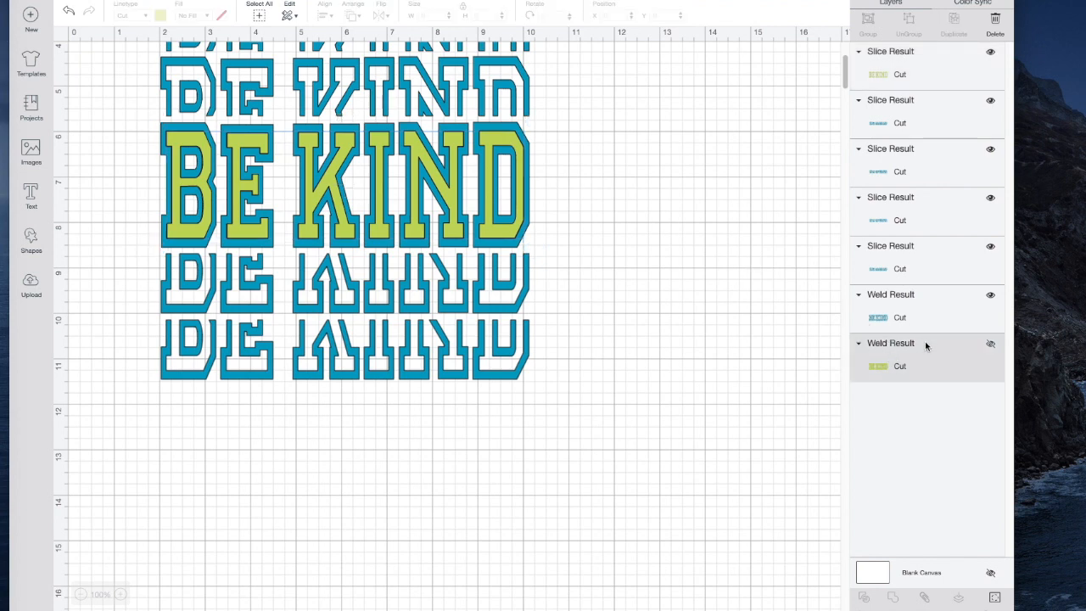
click(996, 23)
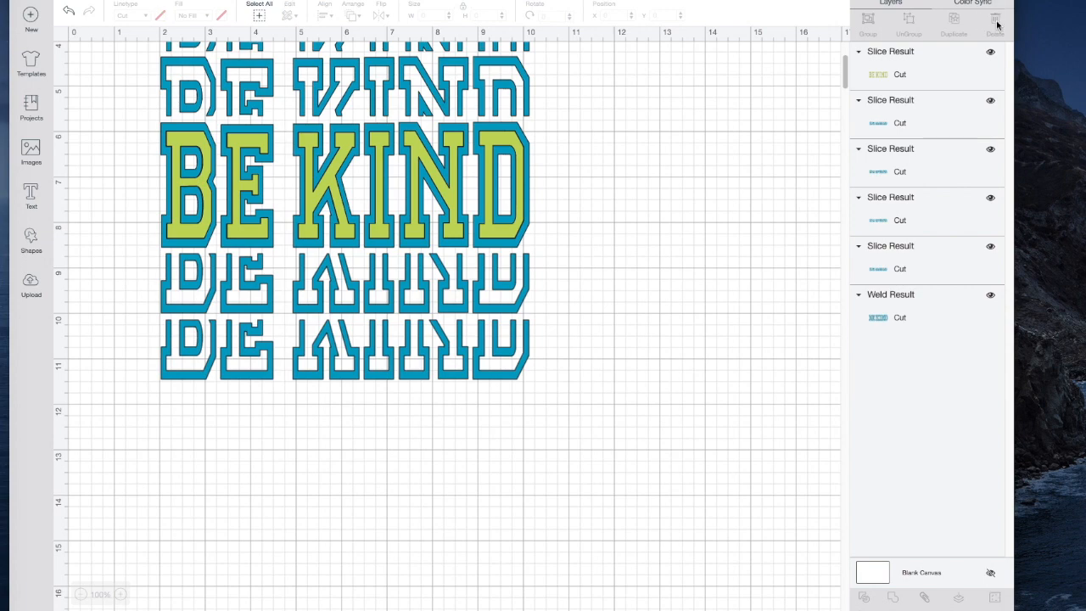
scroll(680, 300, up, 5)
scroll(680, 300, down, 4)
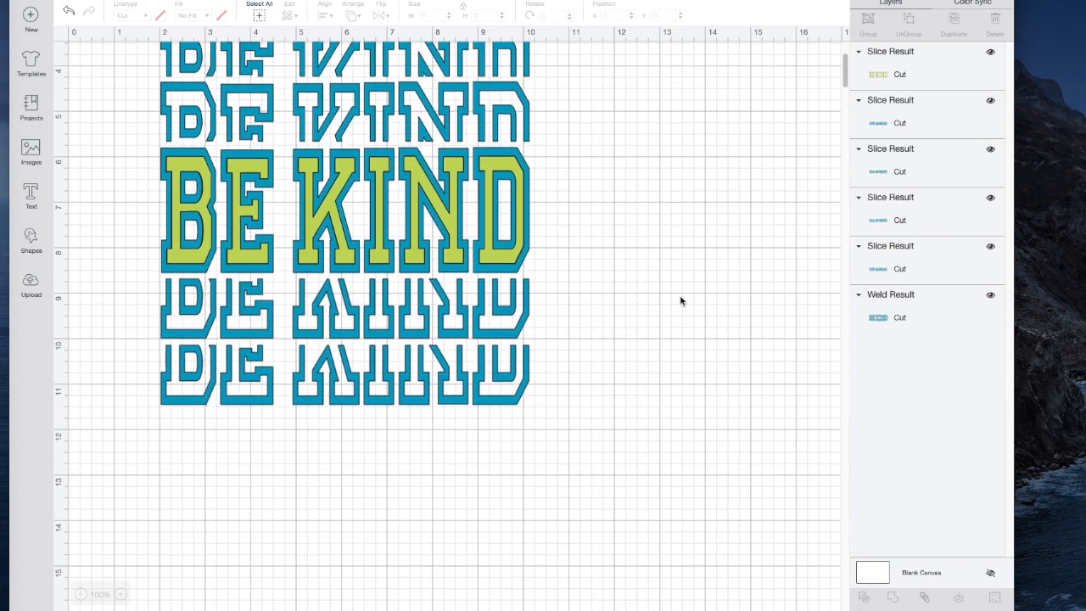
scroll(680, 300, up, 3)
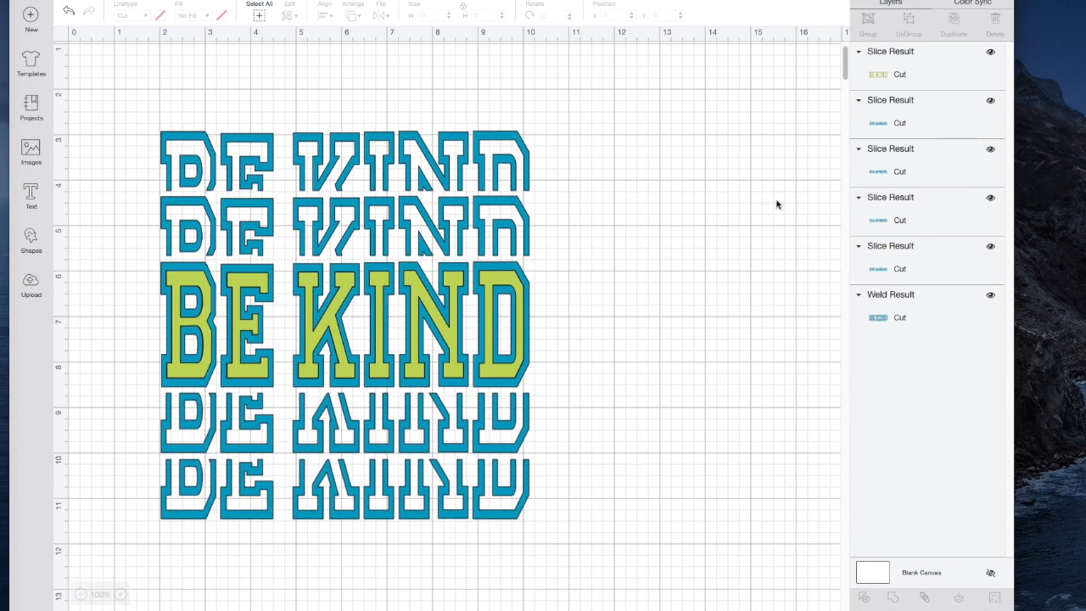
Hide the green inner letters, preview how the blue outlines lay out on the cutting mat, and return to the canvas
click(990, 52)
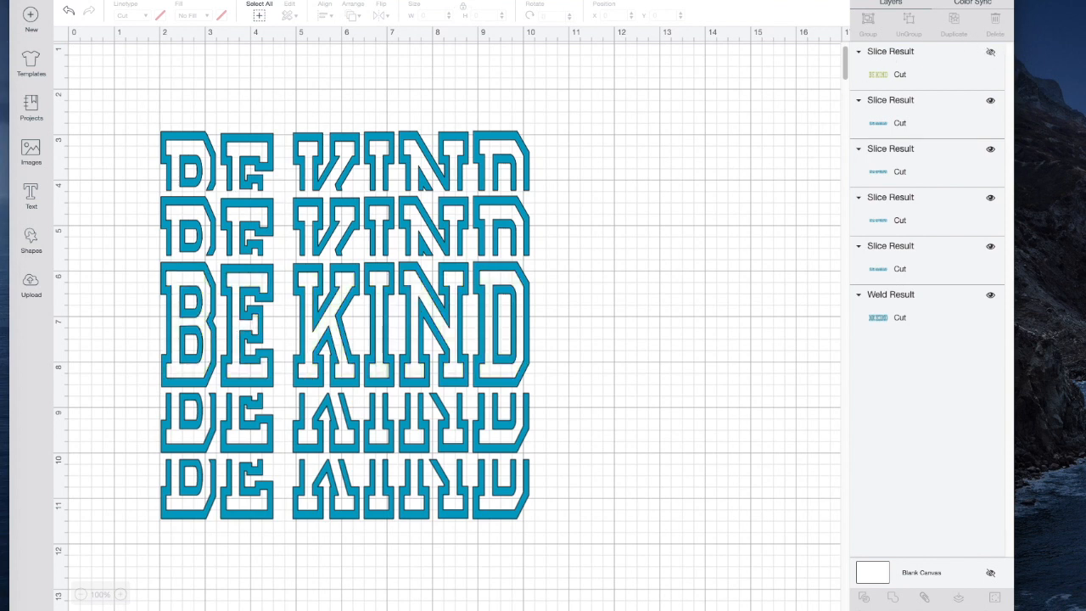
click(972, 0)
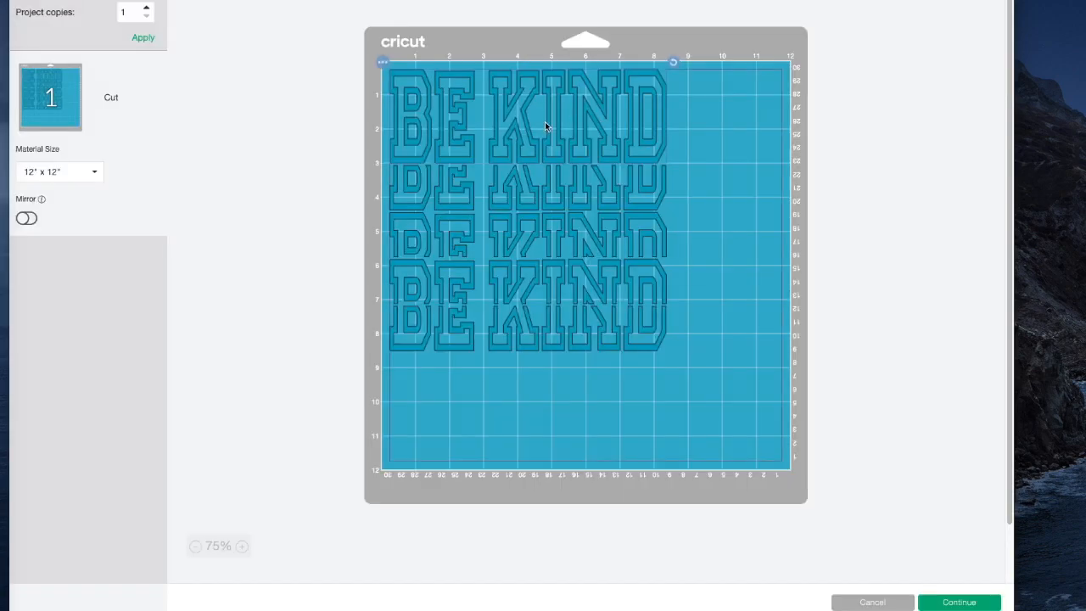
click(871, 602)
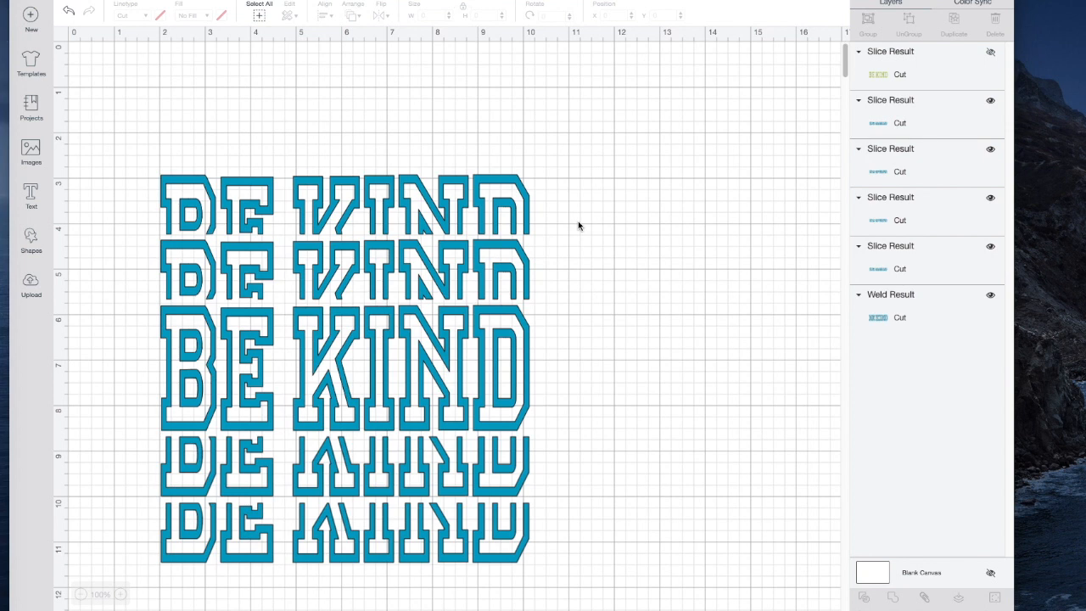
Attach all five blue outline layers together and unhide the green inner letters
drag(139, 112, 566, 604)
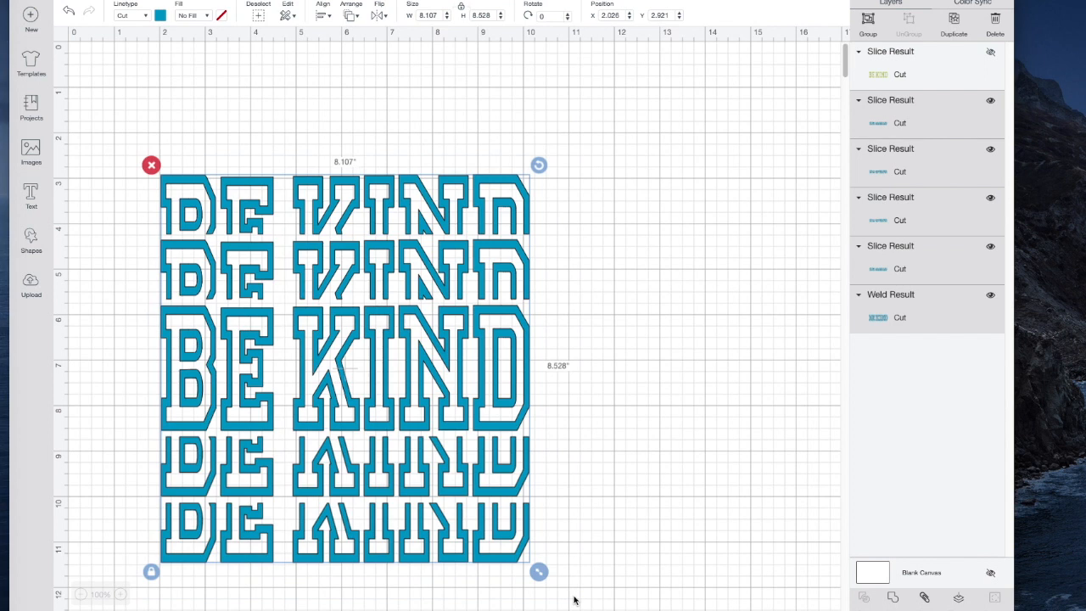
click(925, 599)
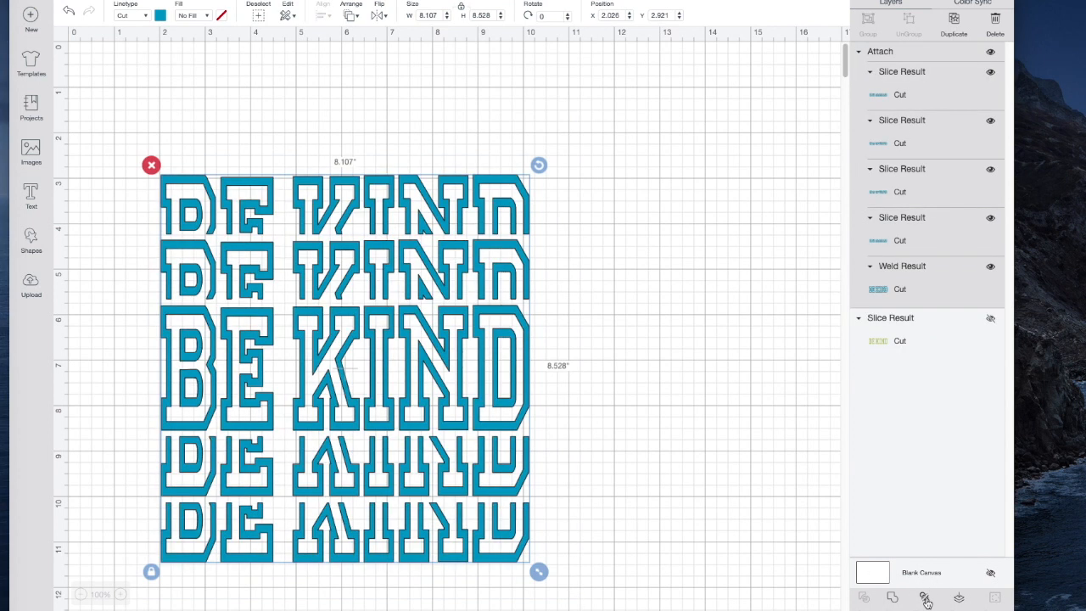
click(991, 321)
click(990, 320)
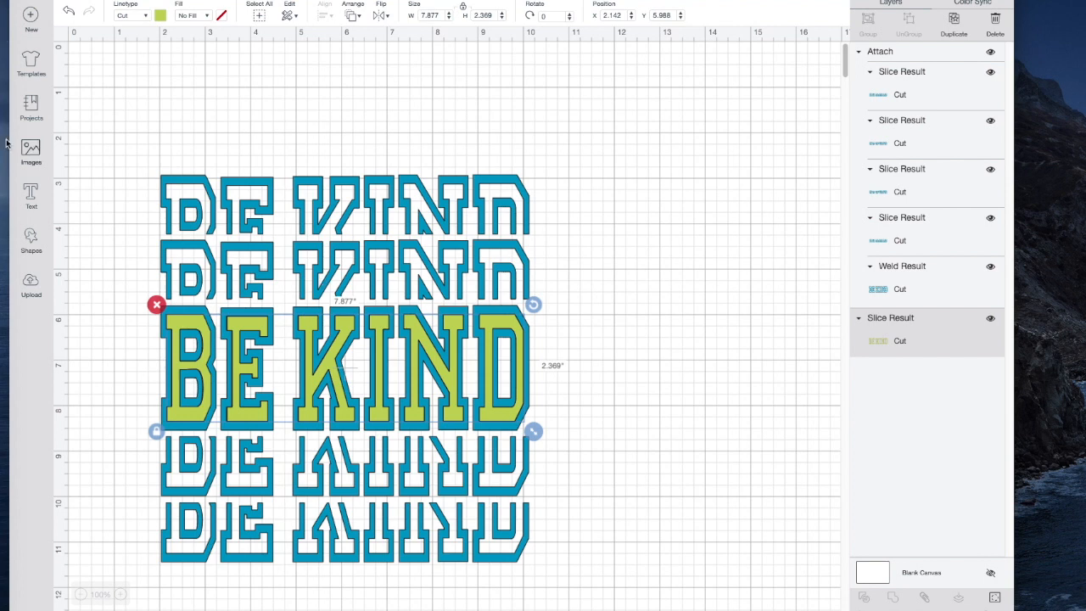
Add a square shape and enlarge it to about 10.8 inches wide so it covers the whole design
click(31, 237)
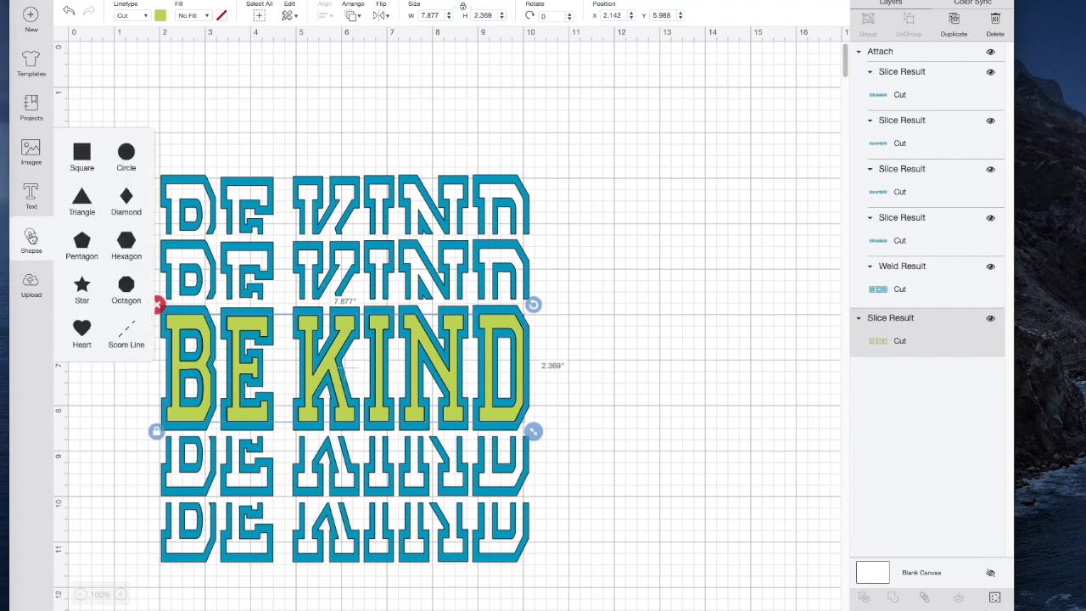
click(81, 153)
drag(286, 255, 631, 516)
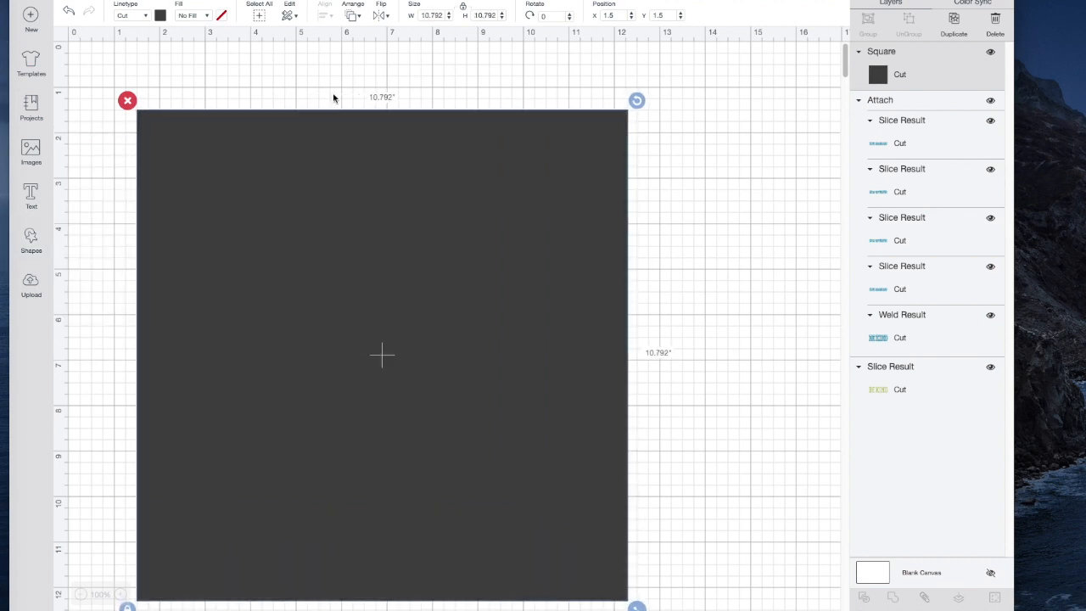
Color the square medium dark gray and send it to the back as a shirt-like backdrop
click(160, 15)
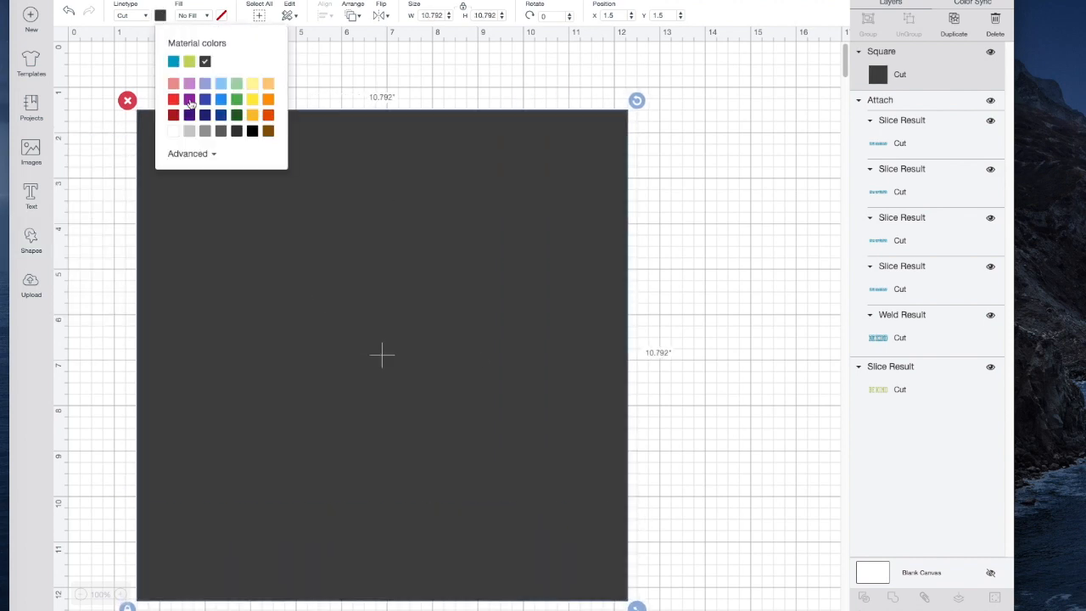
click(220, 131)
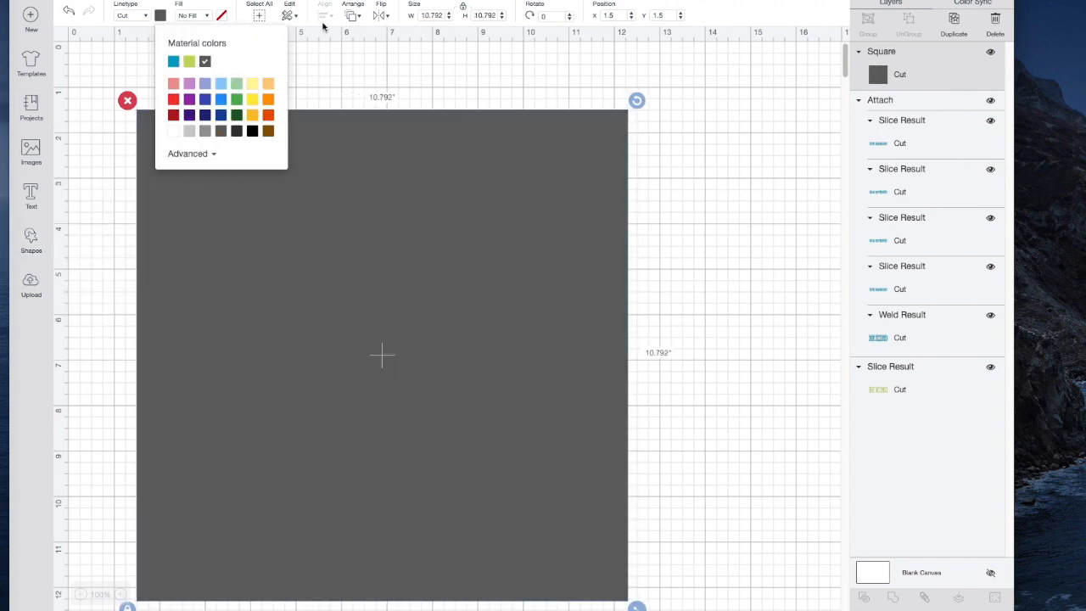
click(351, 15)
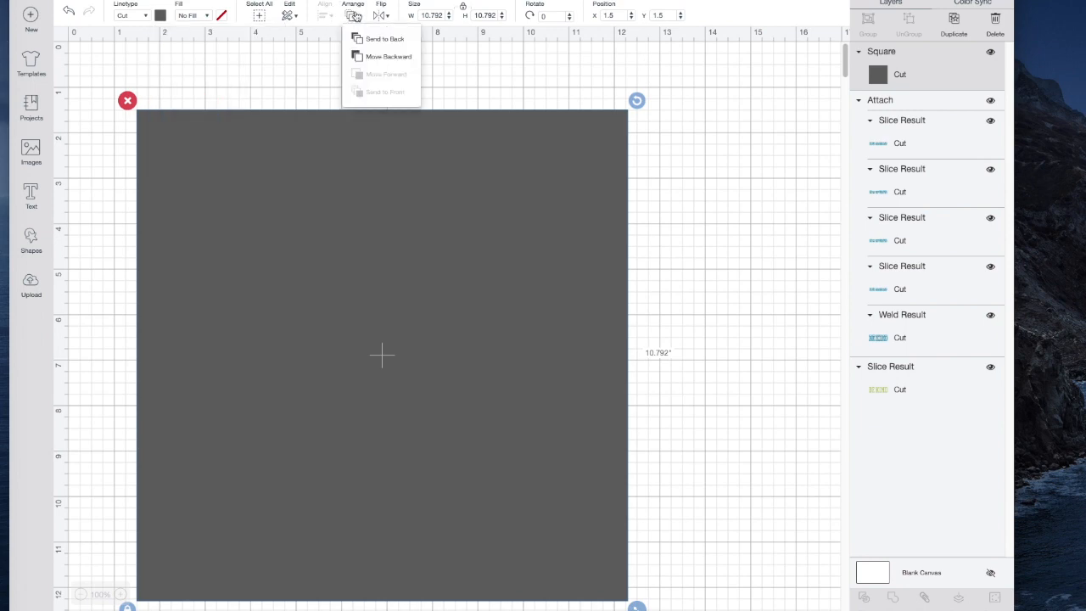
click(381, 43)
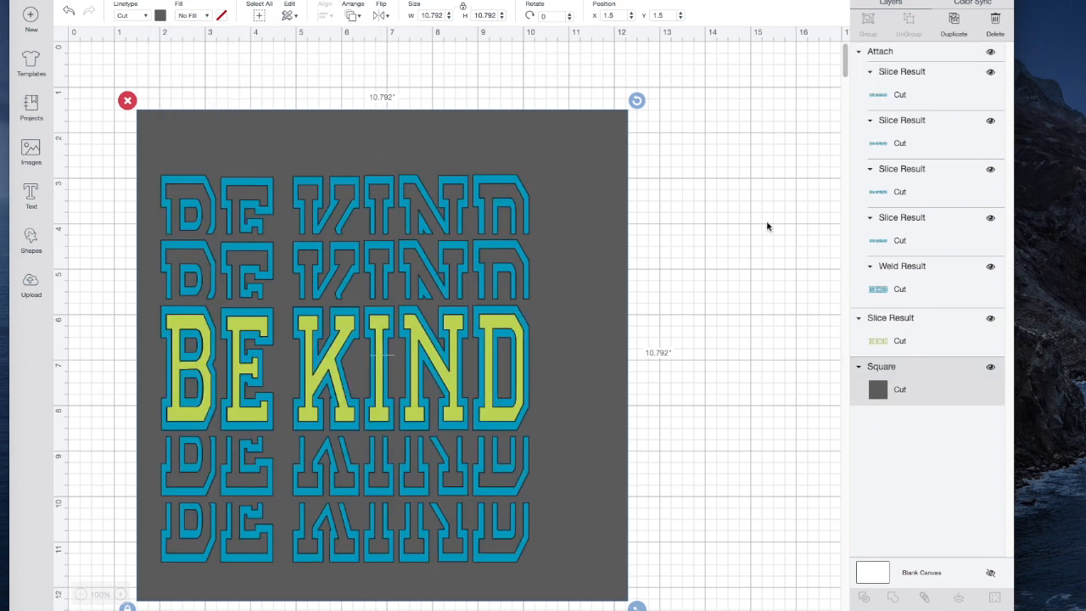
Recolor the green inner letters of the middle BE KIND purple
click(898, 340)
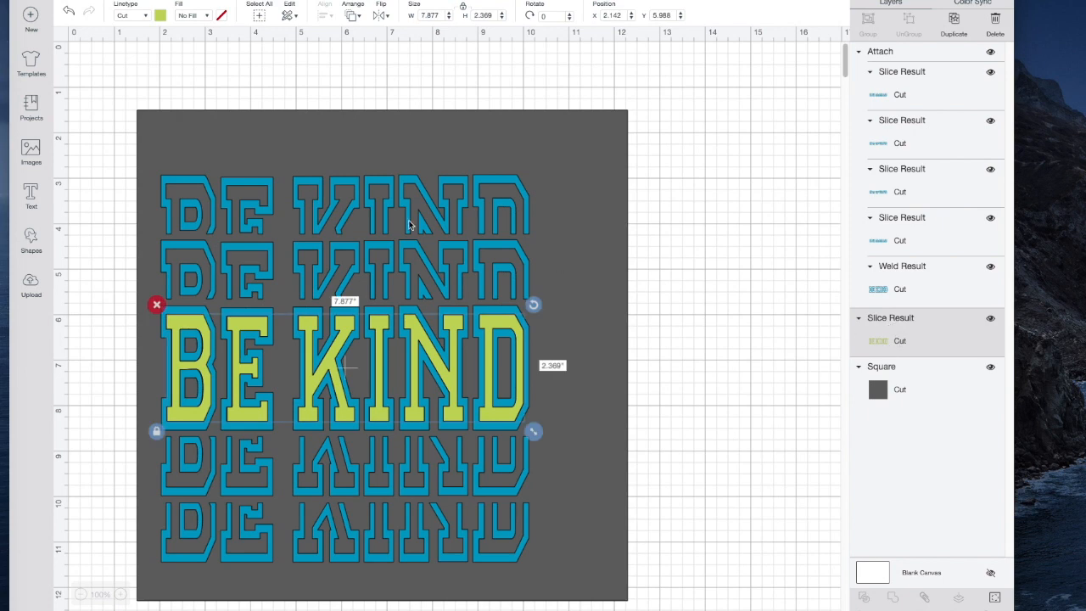
click(160, 16)
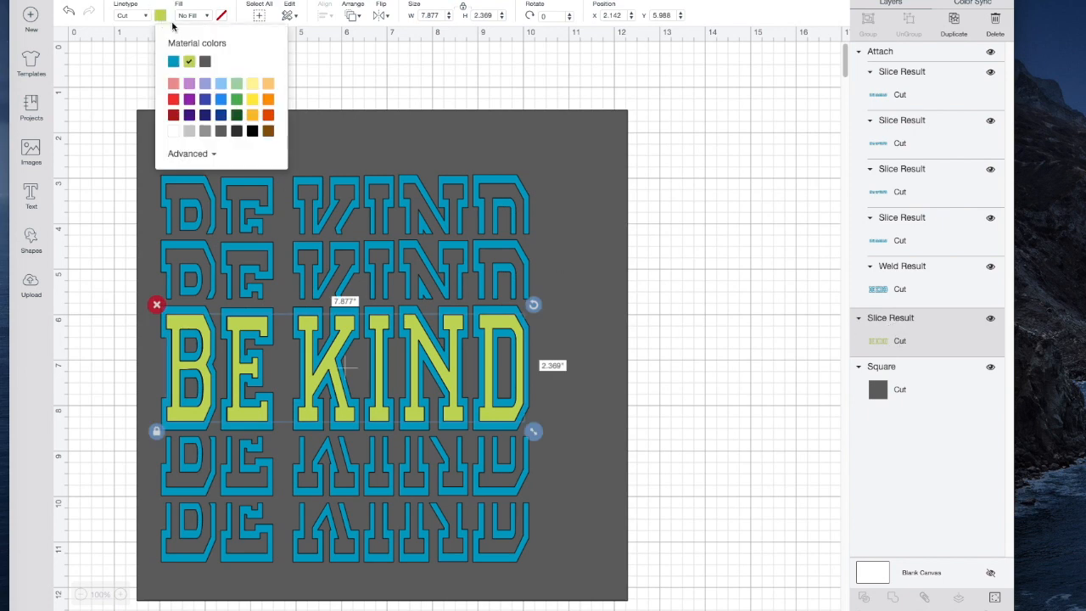
click(191, 98)
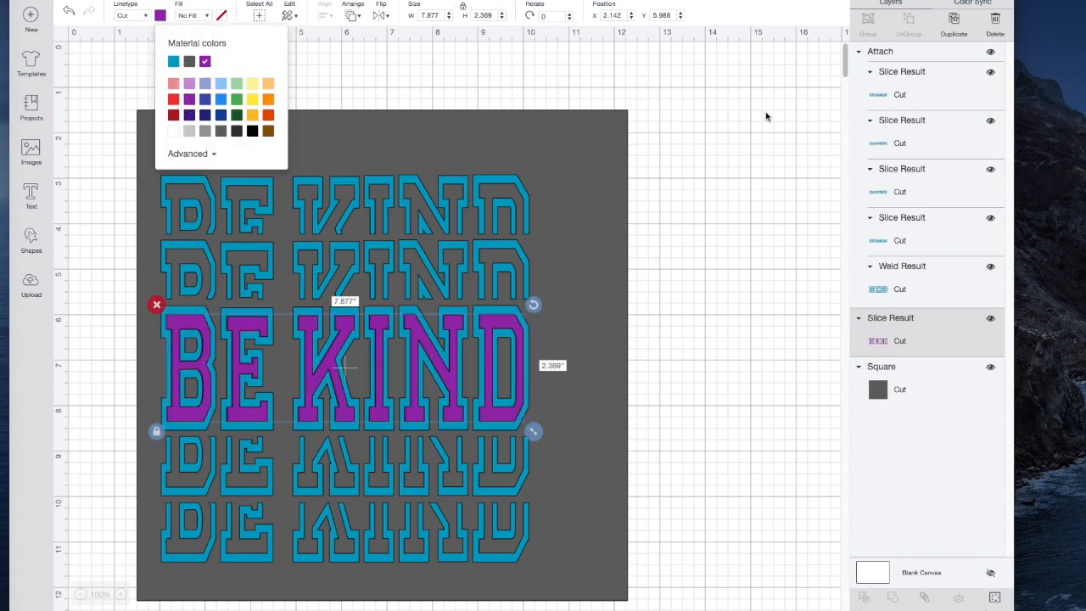
Recolor all five attached blue outline layers white
click(898, 91)
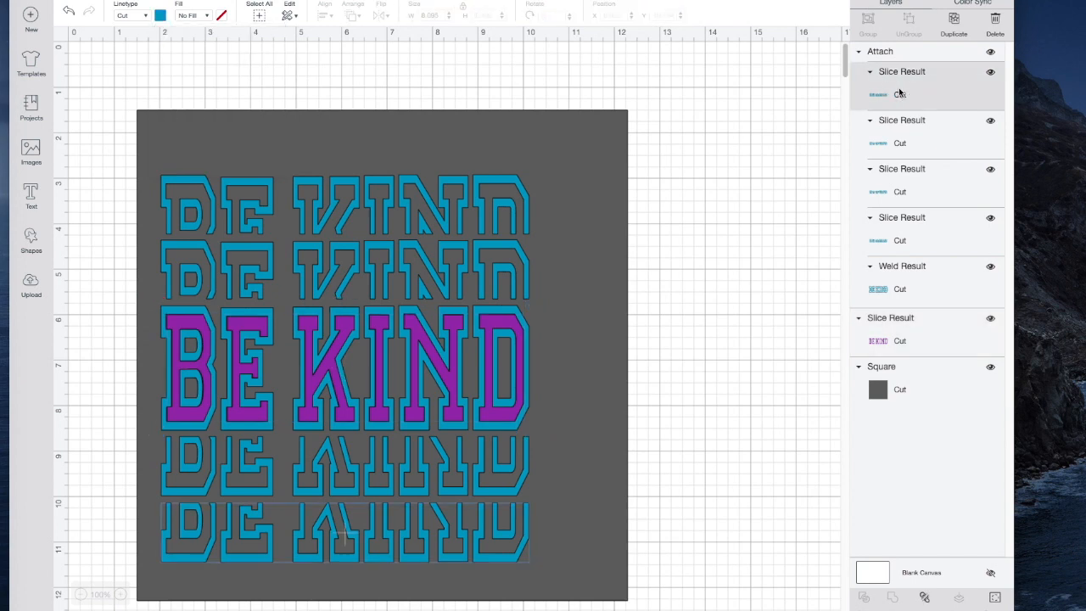
shift+click(900, 138)
shift+click(898, 175)
shift+click(899, 234)
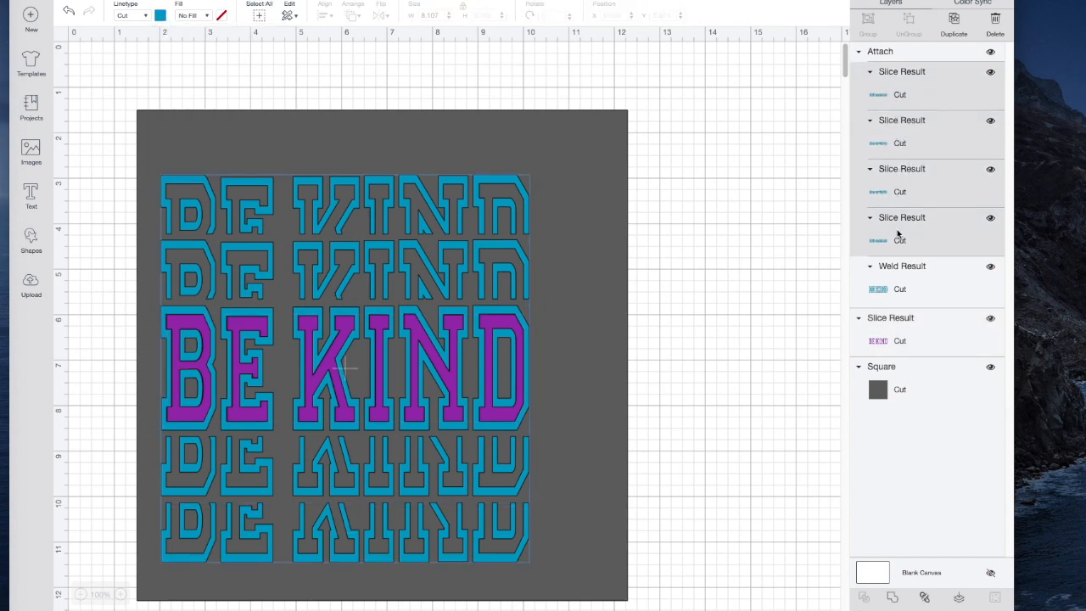
shift+click(897, 284)
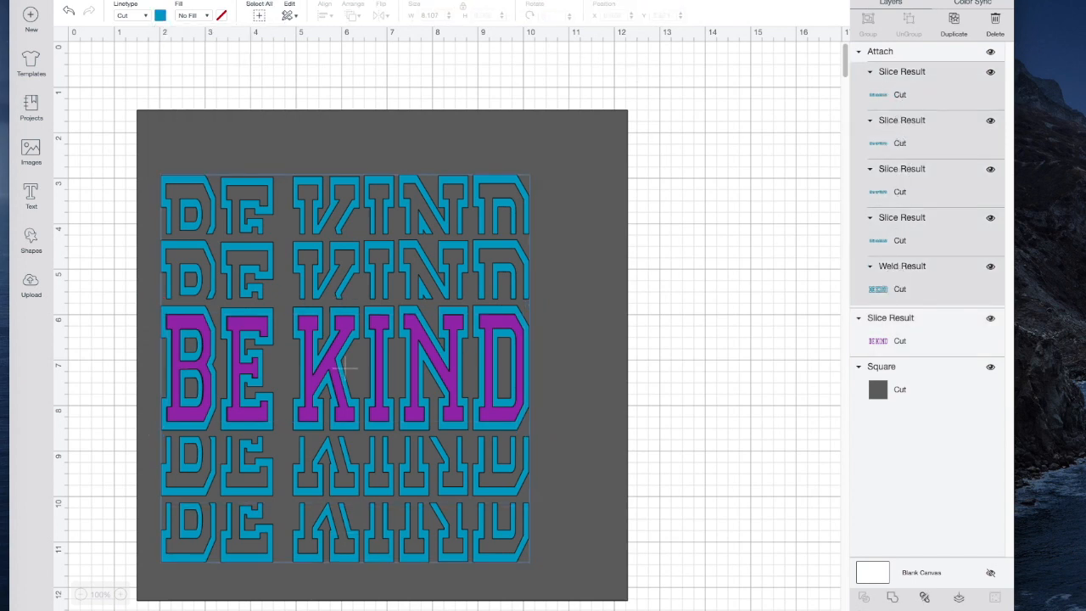
click(160, 15)
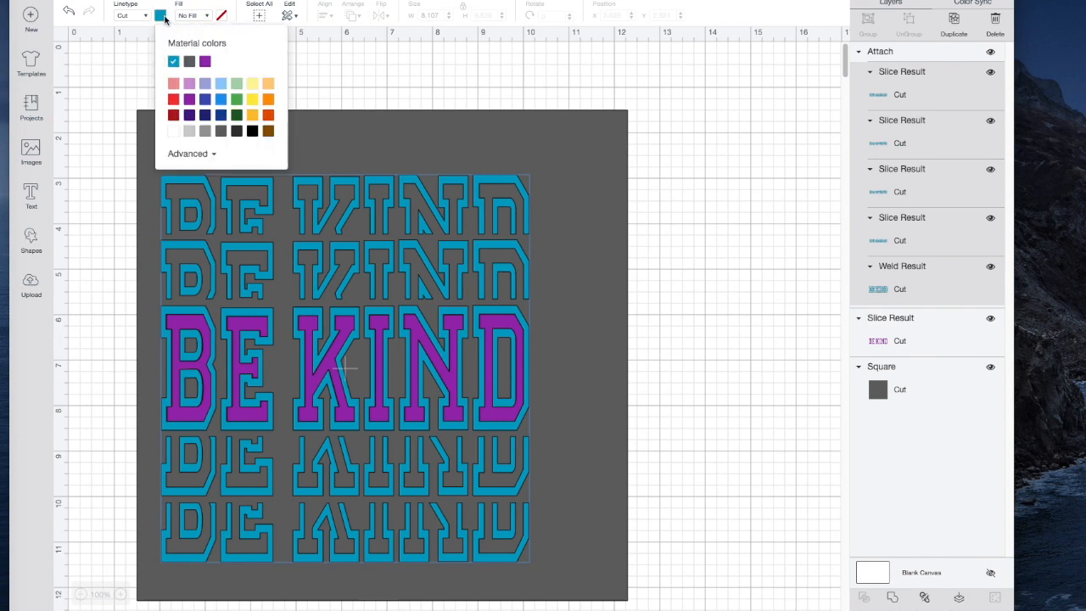
click(174, 133)
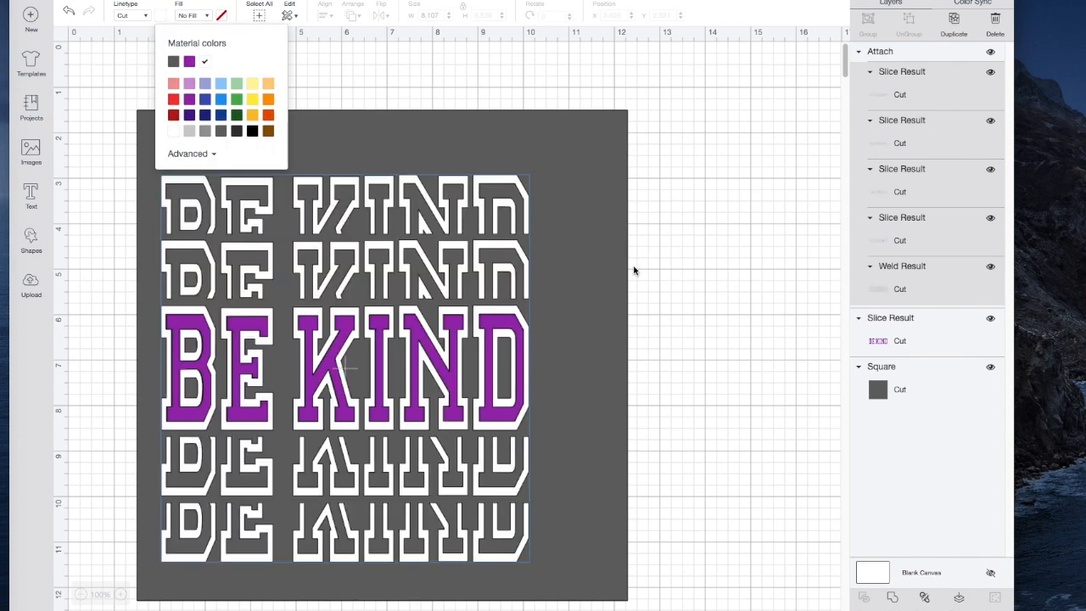
Delete the gray backdrop square behind the design
drag(605, 296, 587, 301)
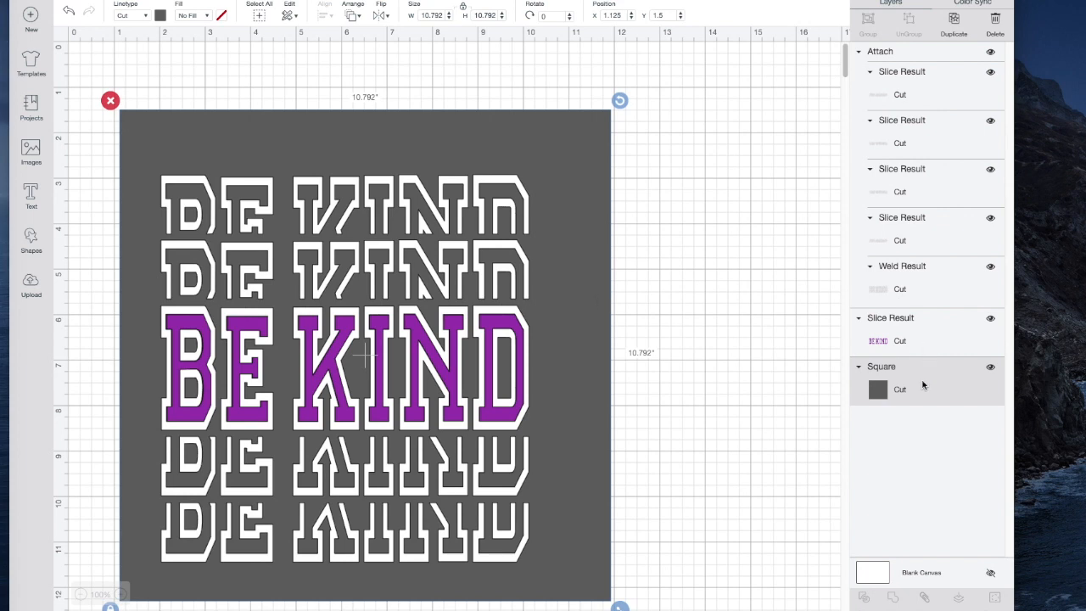
click(110, 101)
Flip the whole BE KIND design horizontally and flip it back to its readable orientation
drag(110, 101, 626, 575)
click(383, 17)
click(410, 40)
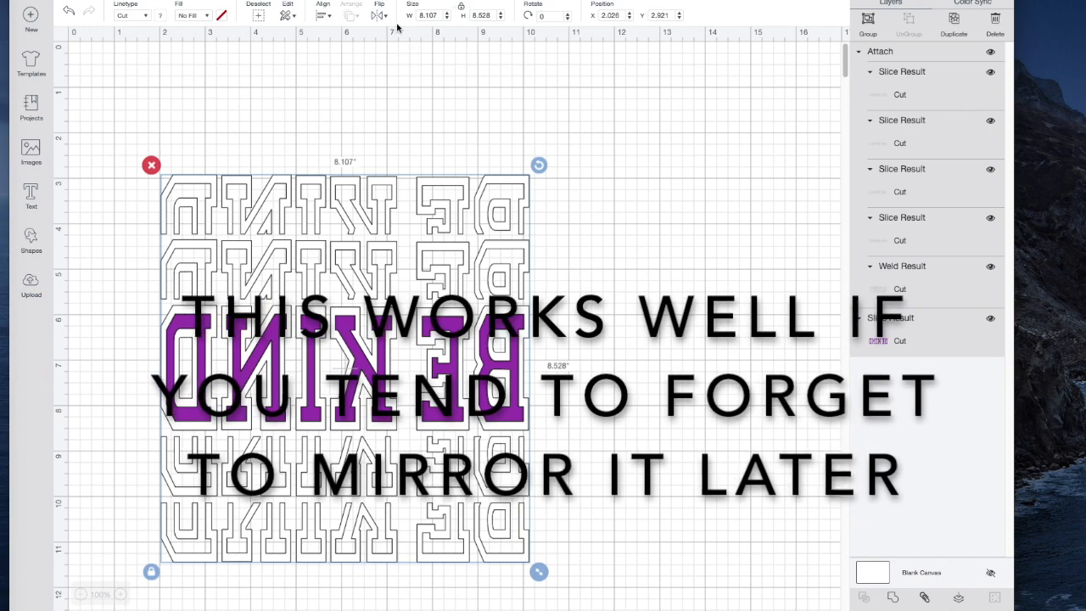
click(379, 15)
click(408, 41)
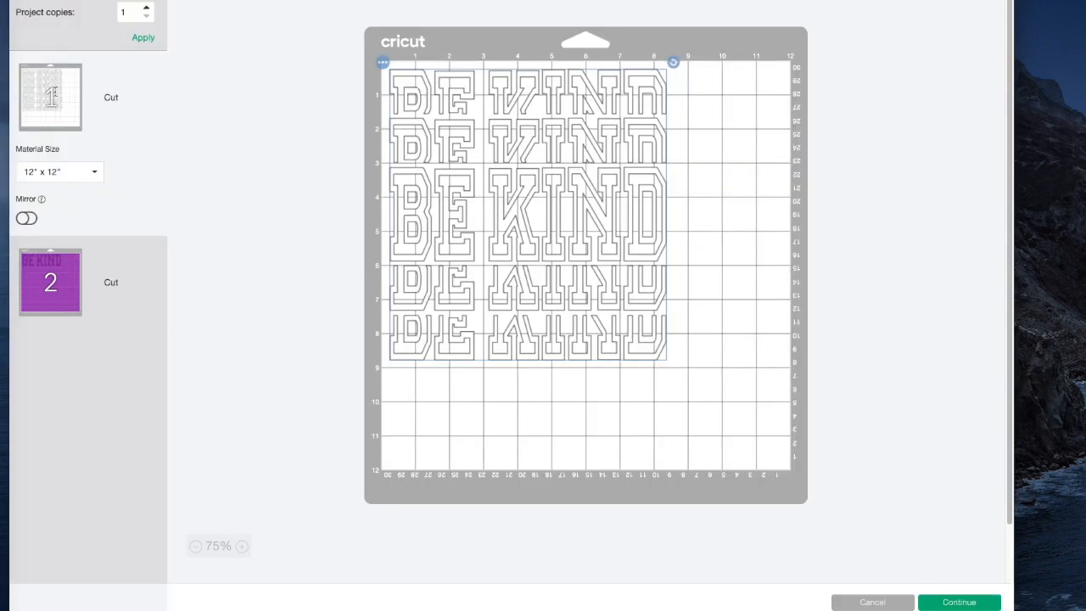
Turn on Mirror for both the white outline mat and the purple letters mat
click(34, 219)
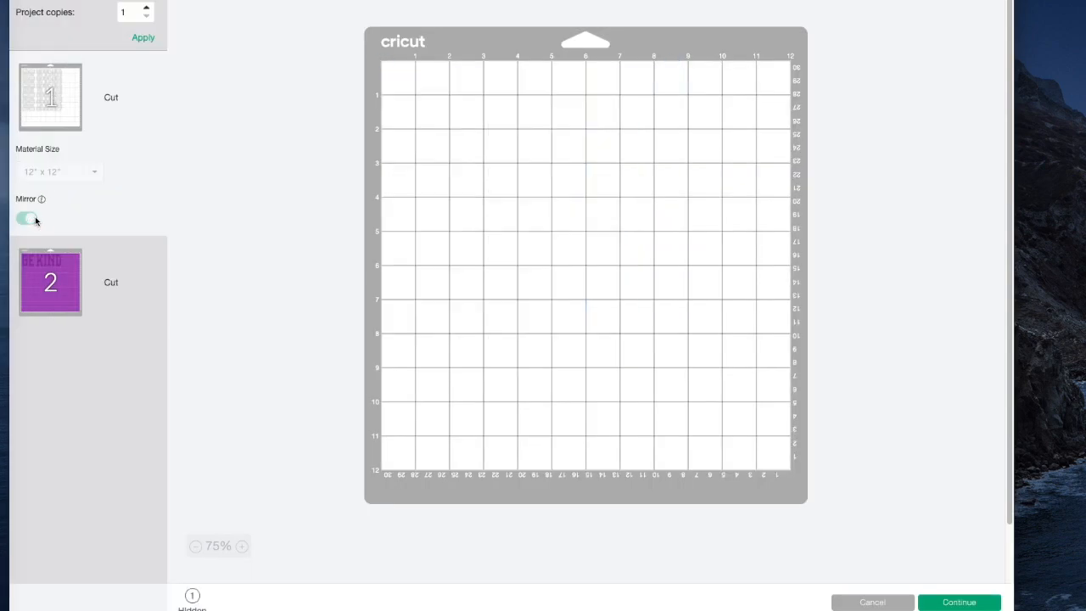
click(55, 297)
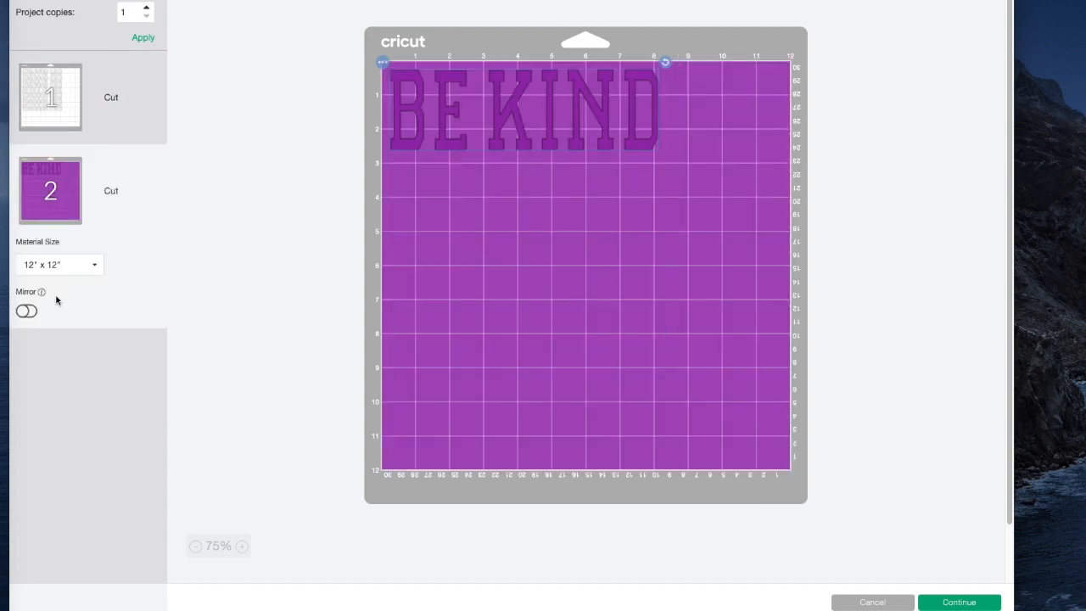
click(26, 311)
Return to the first mat, continue to the cut setup, and set the base material to Everyday Iron-On
click(49, 92)
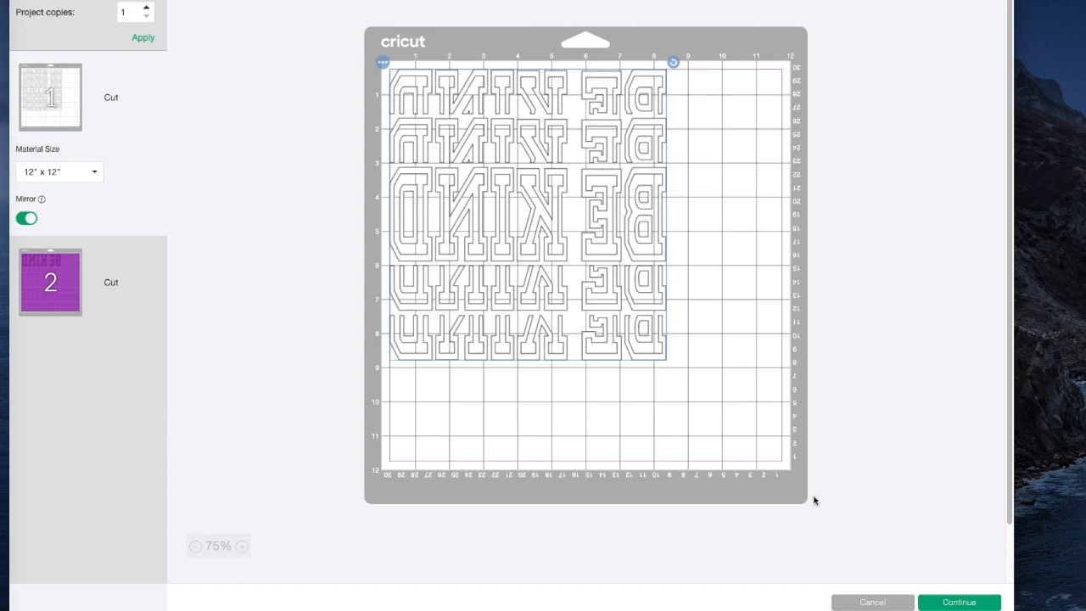
click(959, 602)
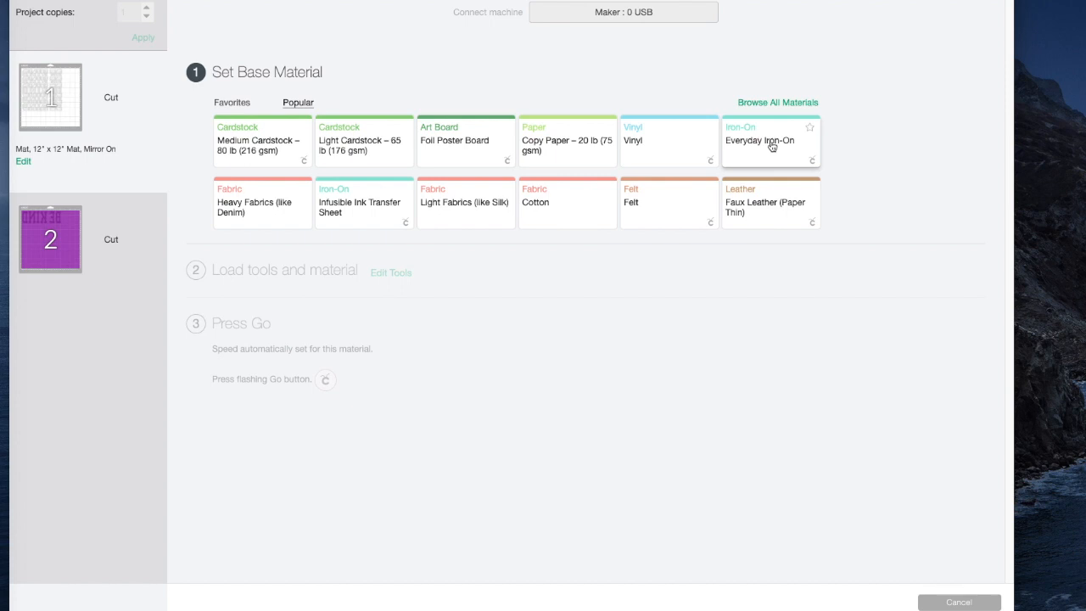
click(771, 147)
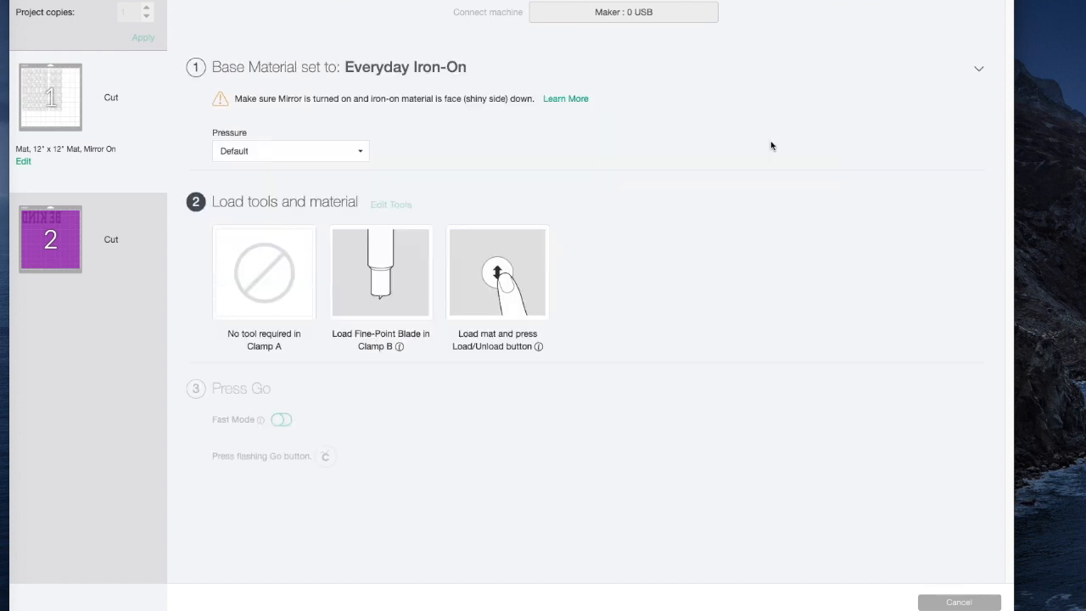